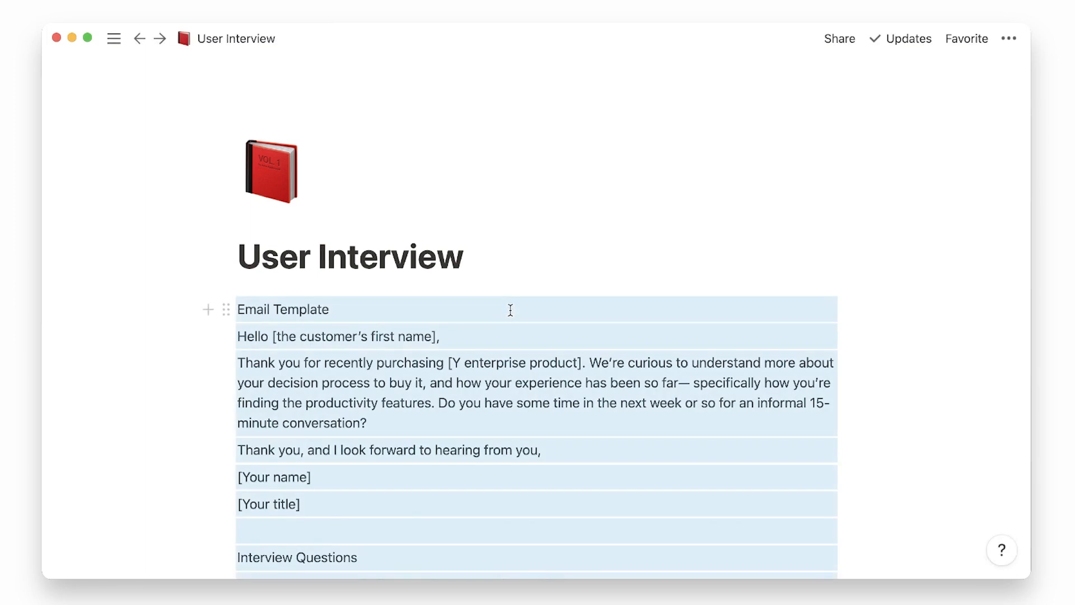
# Turn the "Email Template" line into a Heading 1 and bold the "[the customer's first name]" placeholder in the greeting.
pyautogui.click(481, 306)
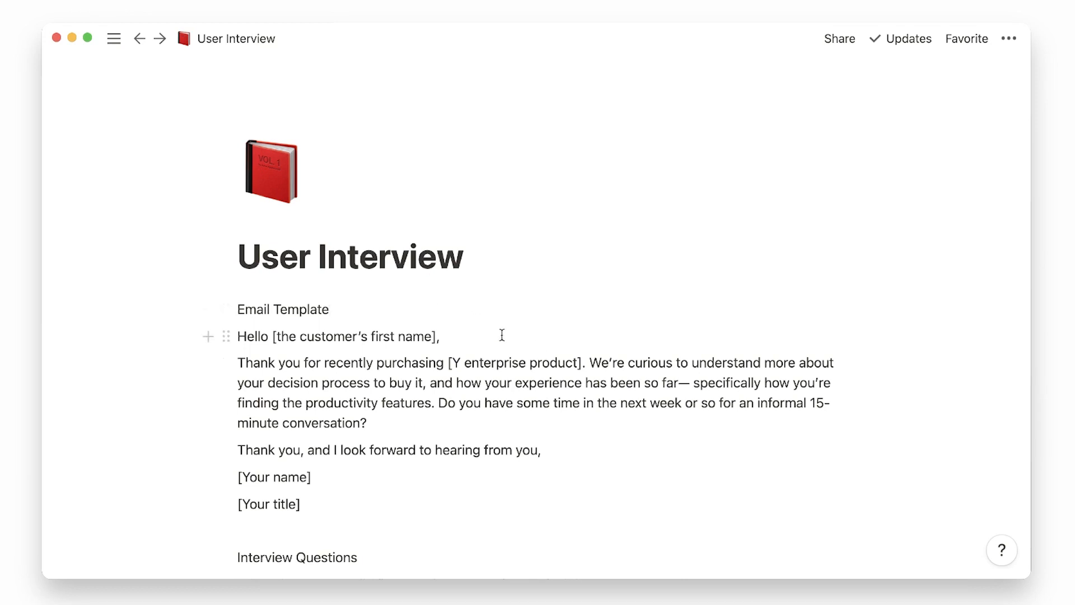
pyautogui.scroll(-5, 502, 335)
pyautogui.scroll(-5, 444, 315)
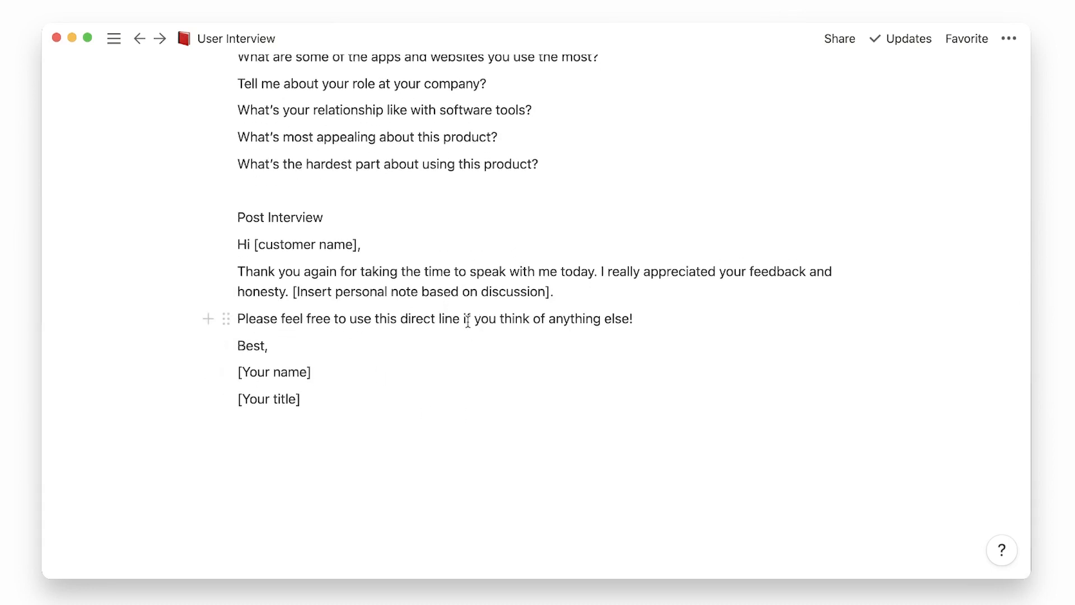
pyautogui.scroll(1, 468, 321)
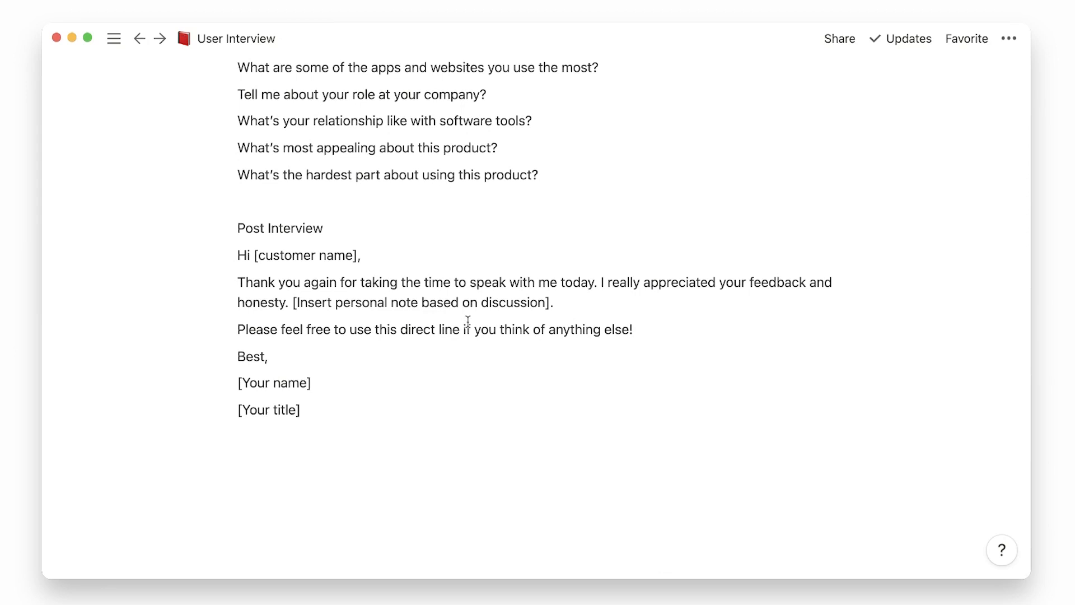
pyautogui.scroll(5, 467, 320)
pyautogui.scroll(3, 468, 321)
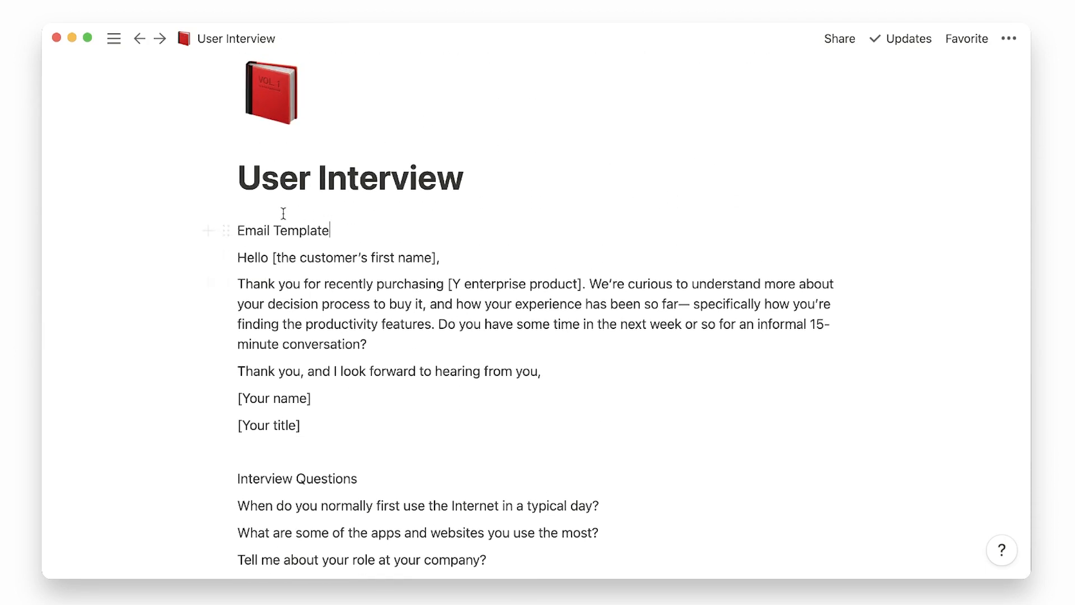
pyautogui.click(228, 233)
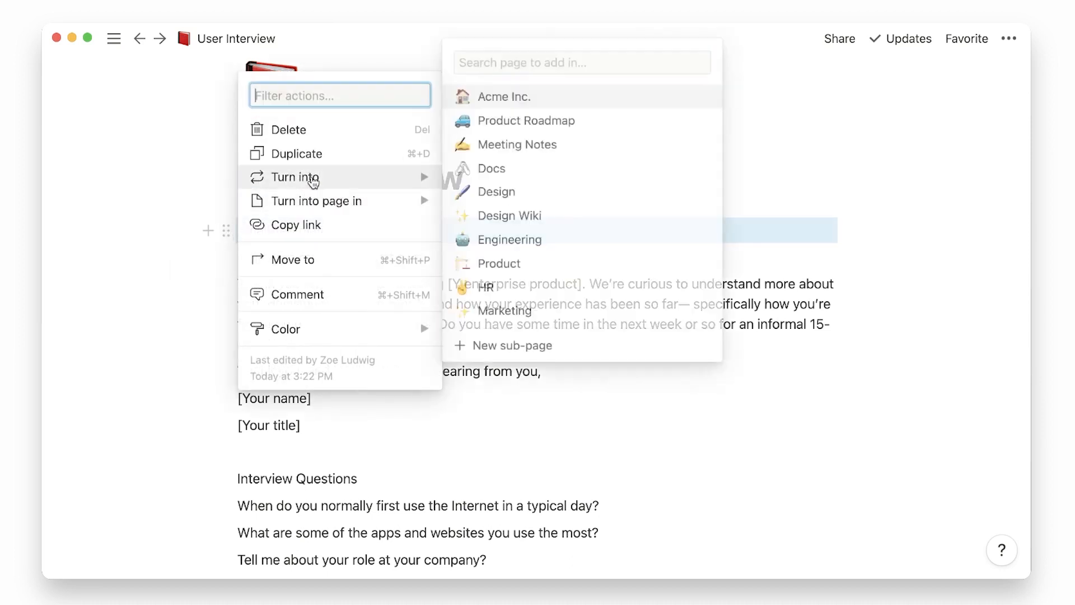
pyautogui.moveTo(312, 181)
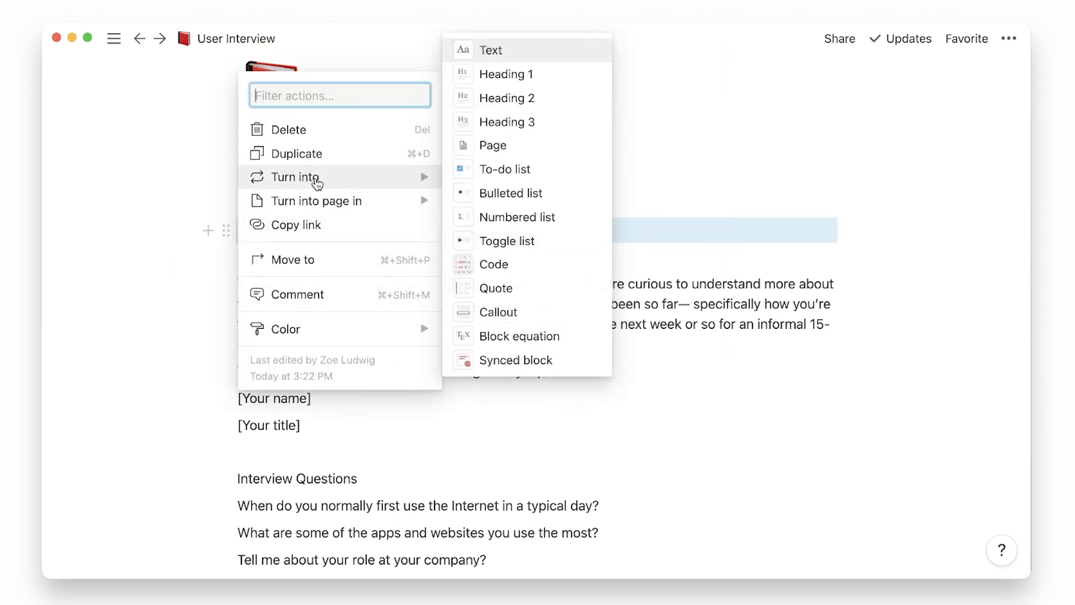
pyautogui.click(529, 83)
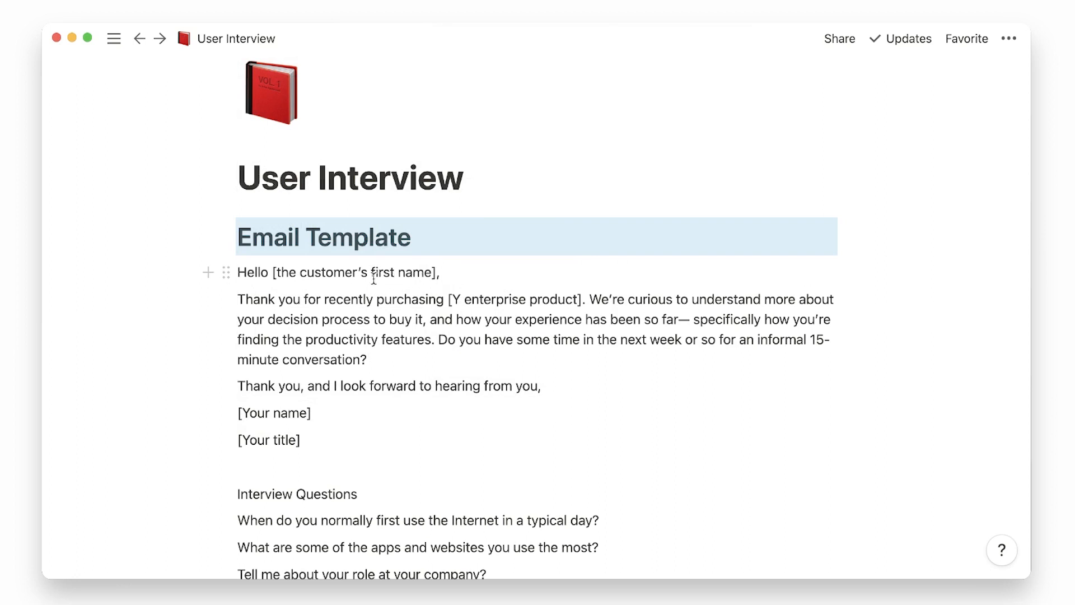
pyautogui.click(328, 273)
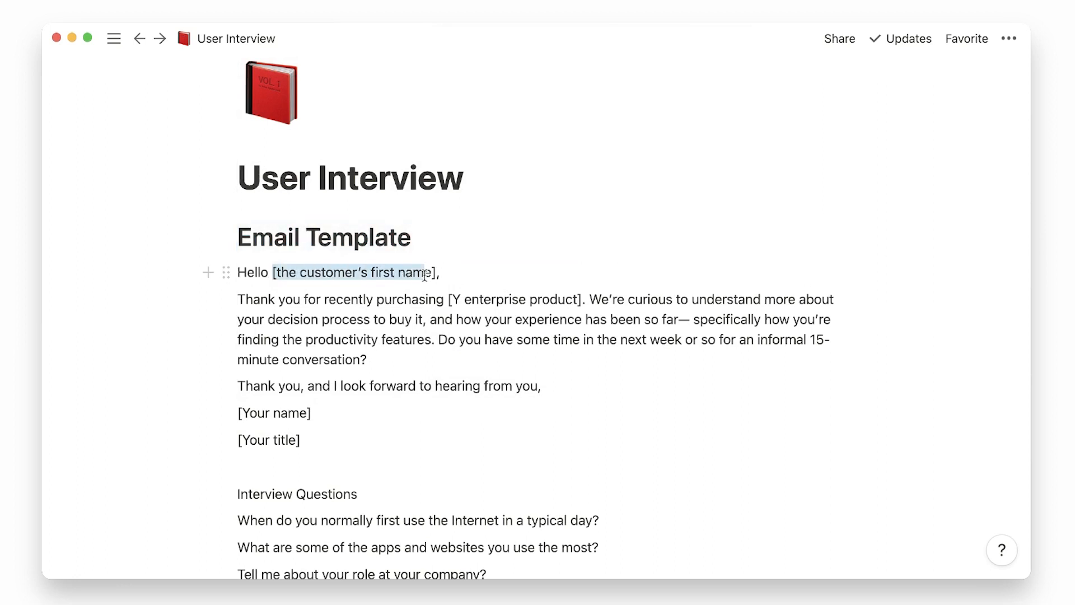
pyautogui.click(440, 240)
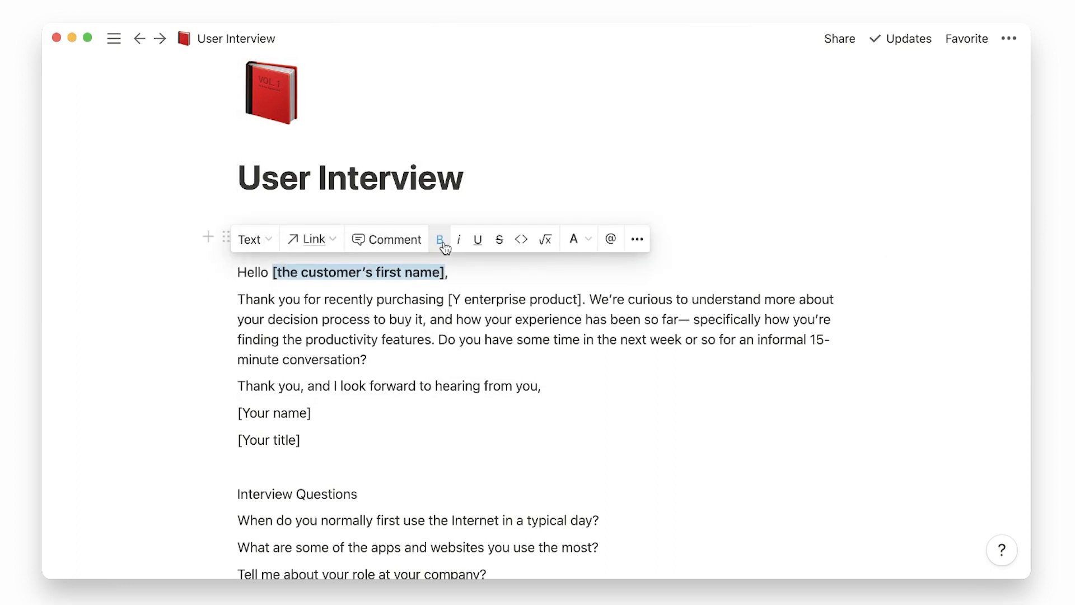
# Turn the "Interview Questions" and "Post Interview" lines into Heading 1 blocks.
pyautogui.scroll(-3, 426, 327)
pyautogui.click(228, 418)
pyautogui.moveTo(223, 357)
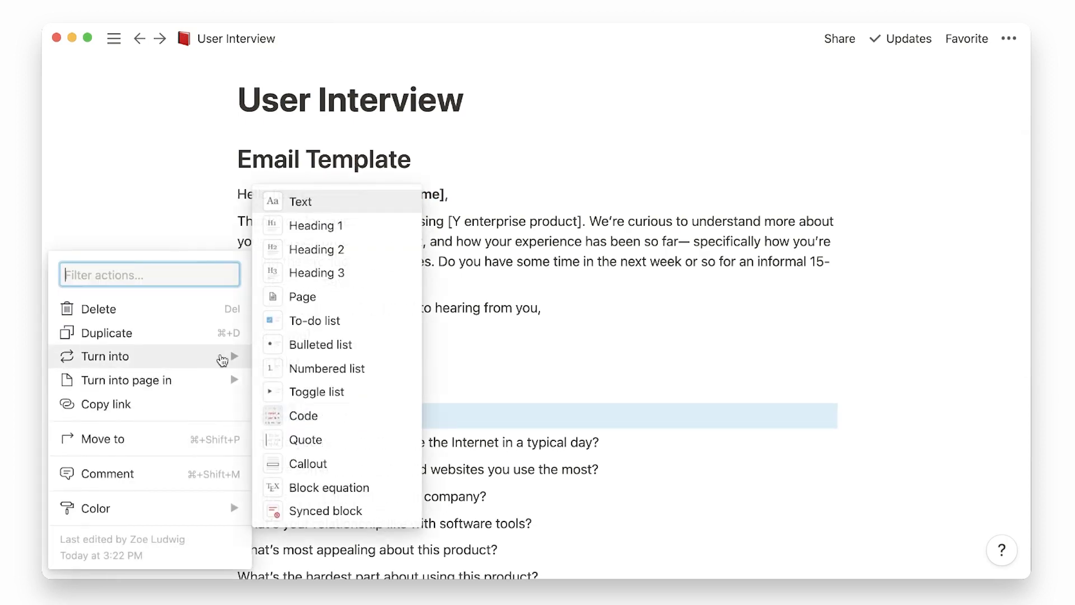
pyautogui.click(334, 229)
pyautogui.scroll(-5, 280, 336)
pyautogui.click(226, 373)
pyautogui.moveTo(286, 318)
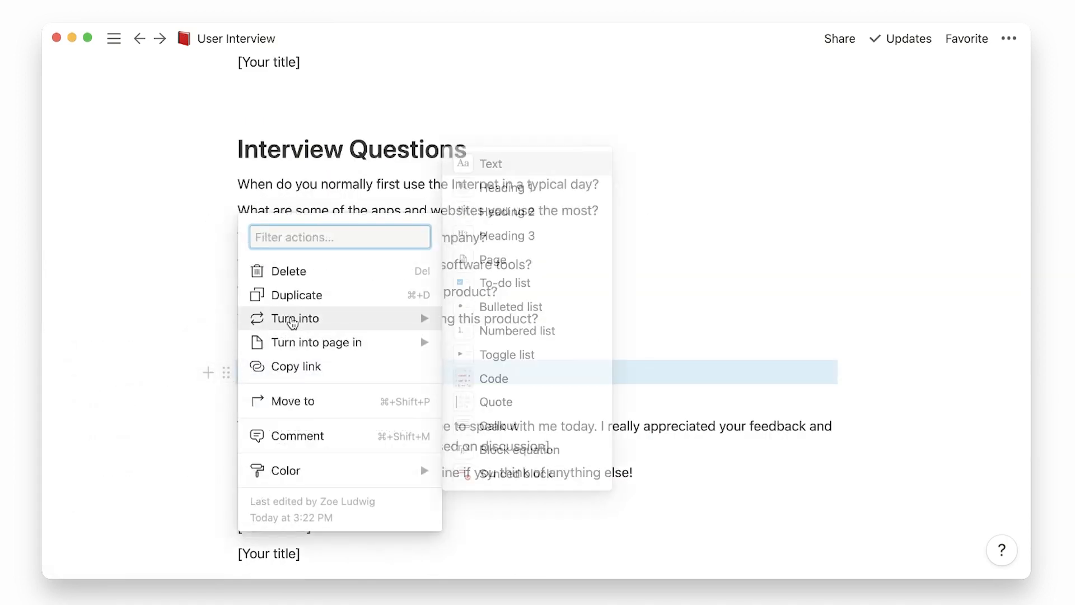
pyautogui.click(507, 188)
# Turn the first interview question into a toggle and write "Answer goes here!" inside it.
pyautogui.scroll(2, 527, 392)
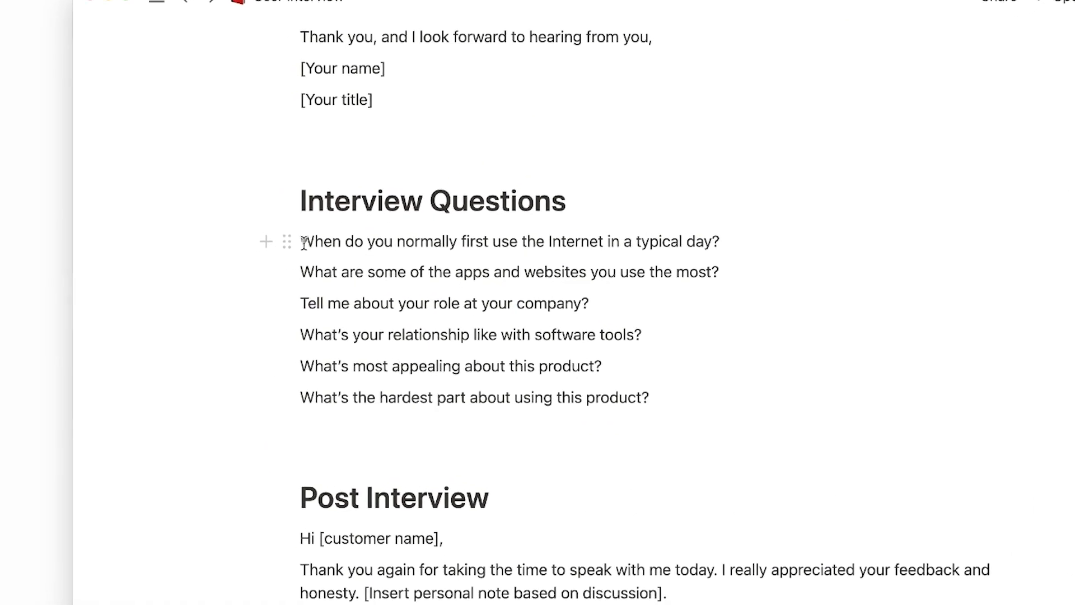
pyautogui.click(329, 238)
pyautogui.write('>')
pyautogui.click(377, 269)
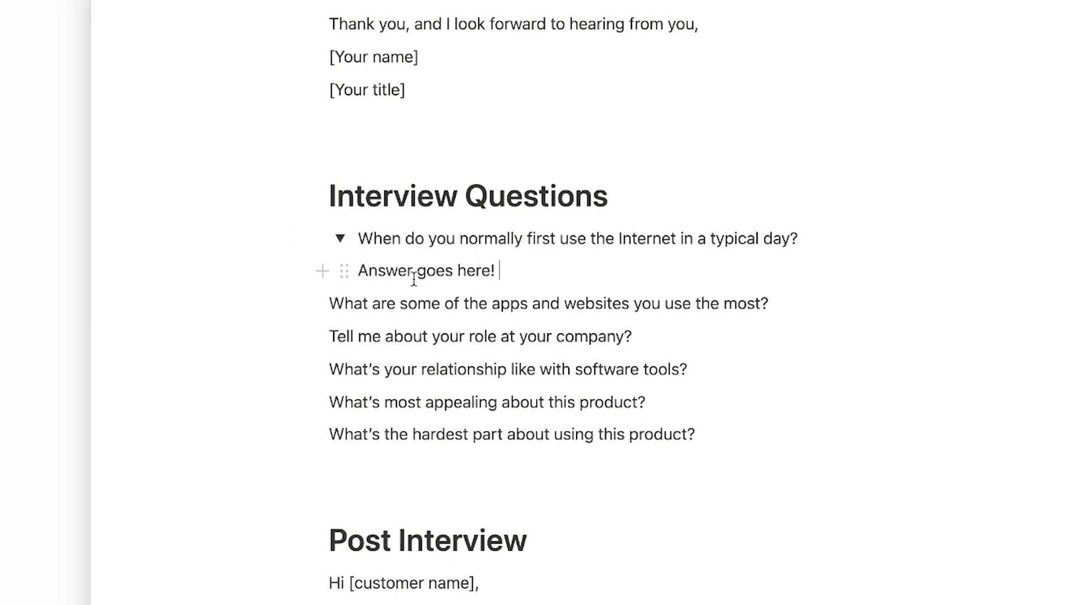
# Move the "Answer goes here!" block into a column beside the first question and turn that question back into plain text.
pyautogui.moveTo(344, 271); pyautogui.dragTo(1074, 244)
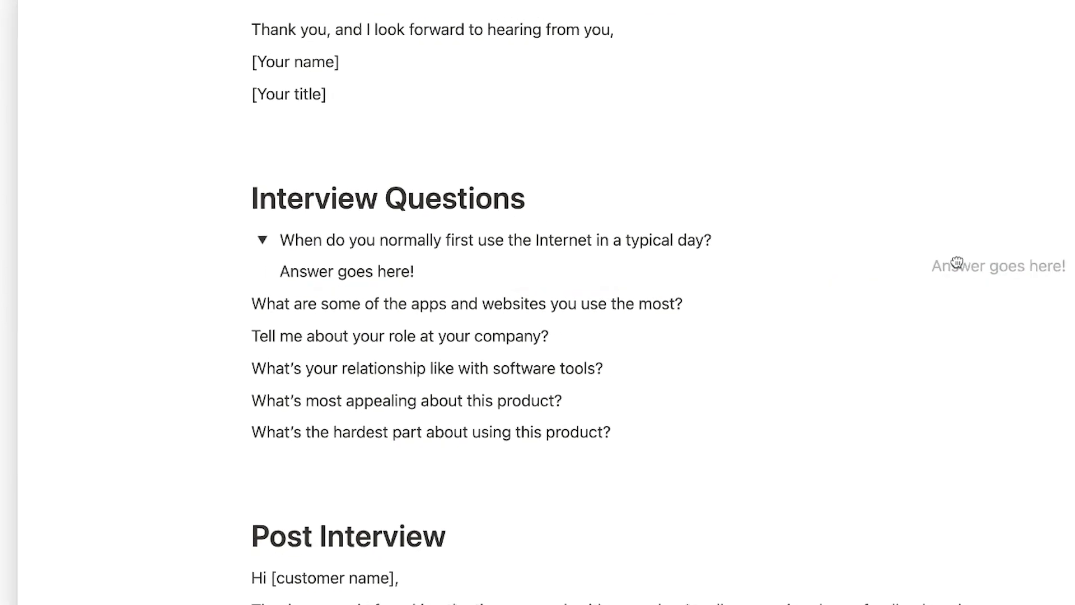
pyautogui.moveTo(916, 253); pyautogui.dragTo(872, 255)
pyautogui.click(262, 261)
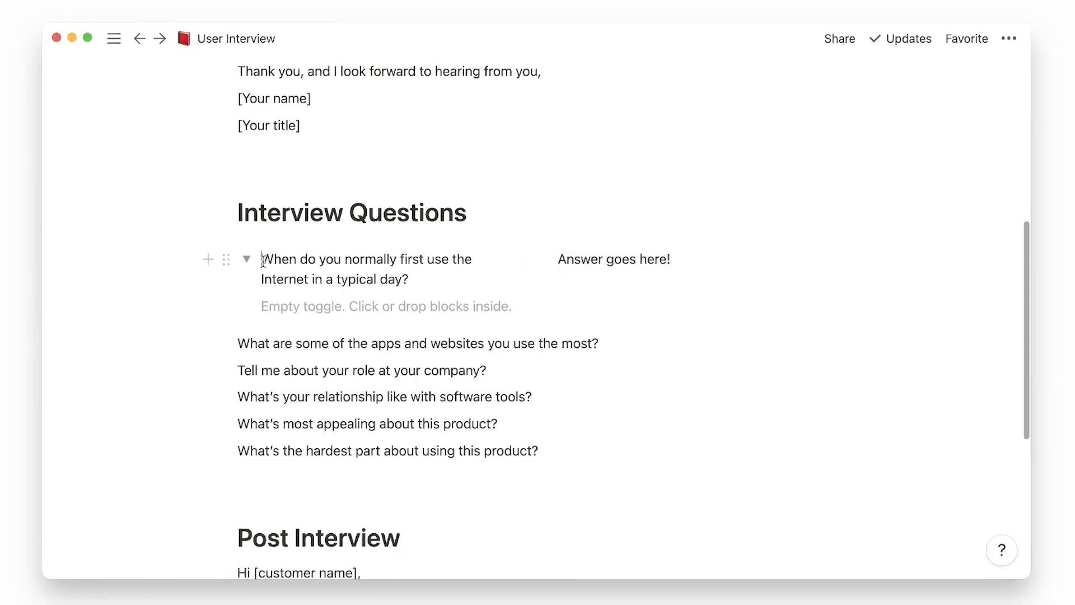
pyautogui.press('BackSpace')
# Place an empty text block in a second column beside each of the remaining five interview questions.
pyautogui.click(208, 317)
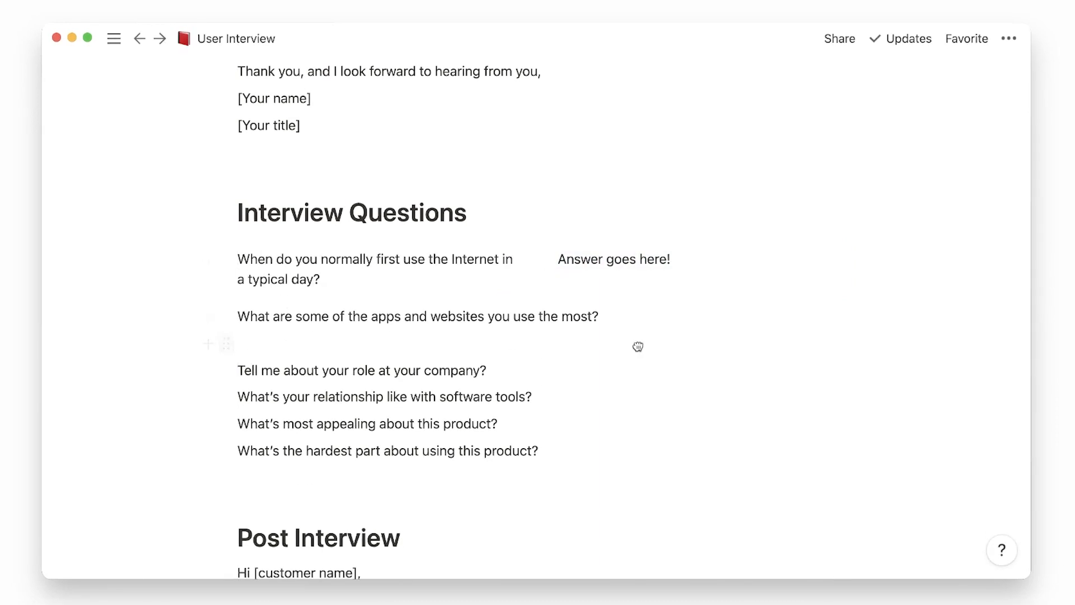
pyautogui.moveTo(638, 347); pyautogui.dragTo(838, 314)
pyautogui.click(552, 380)
pyautogui.press('Return')
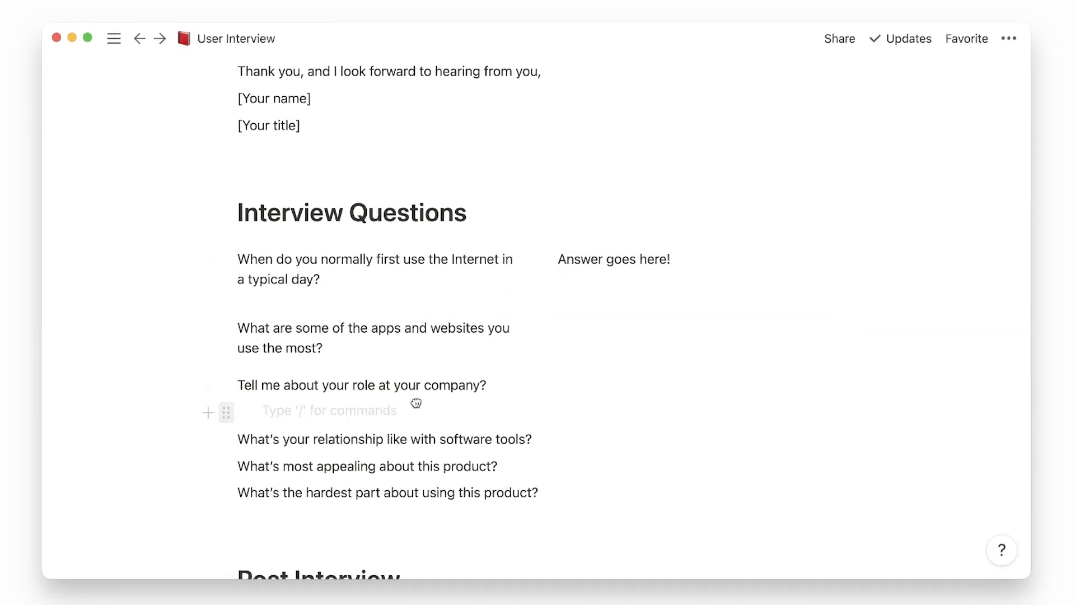
pyautogui.moveTo(416, 403); pyautogui.dragTo(548, 501)
pyautogui.moveTo(226, 525); pyautogui.dragTo(560, 533)
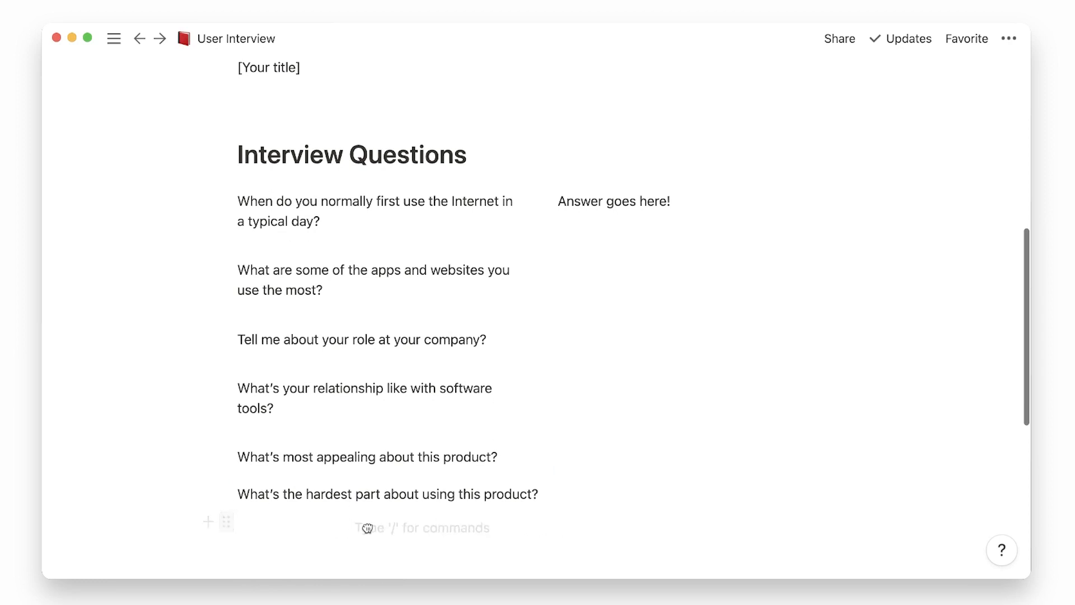
pyautogui.moveTo(367, 528); pyautogui.dragTo(859, 499)
pyautogui.scroll(-1, 862, 498)
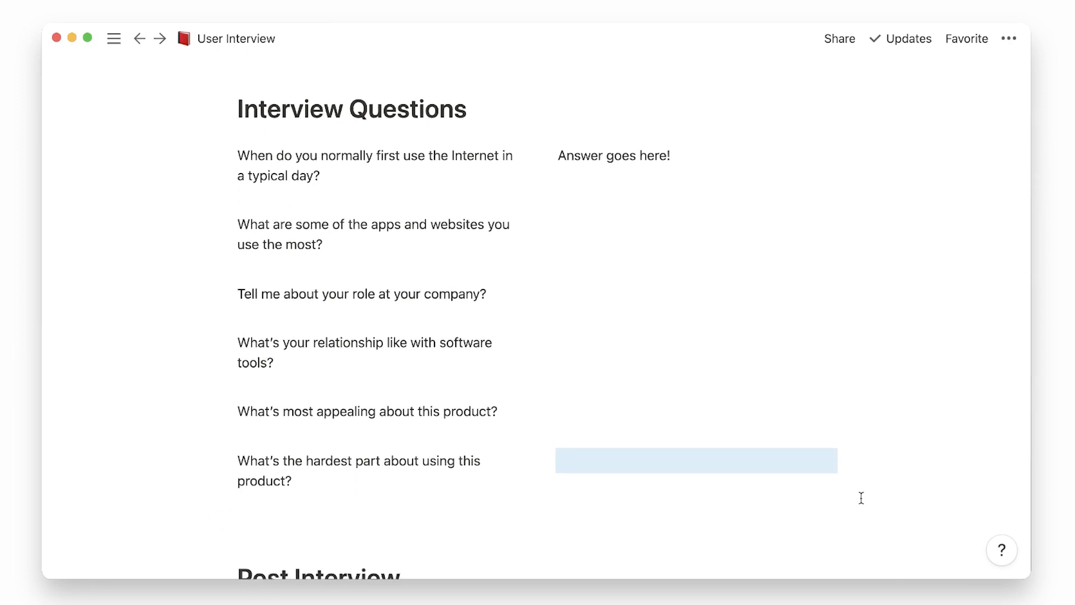
# Insert a divider between the email signature and the "Interview Questions" heading, with an empty line above the divider.
pyautogui.scroll(5, 641, 403)
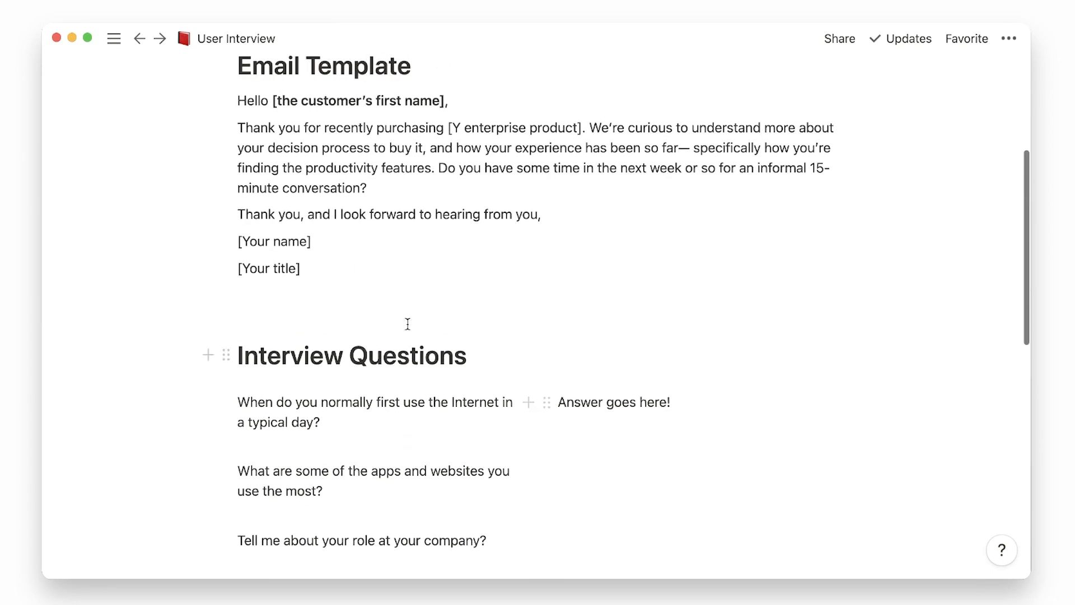
pyautogui.write('/div')
pyautogui.press('Return')
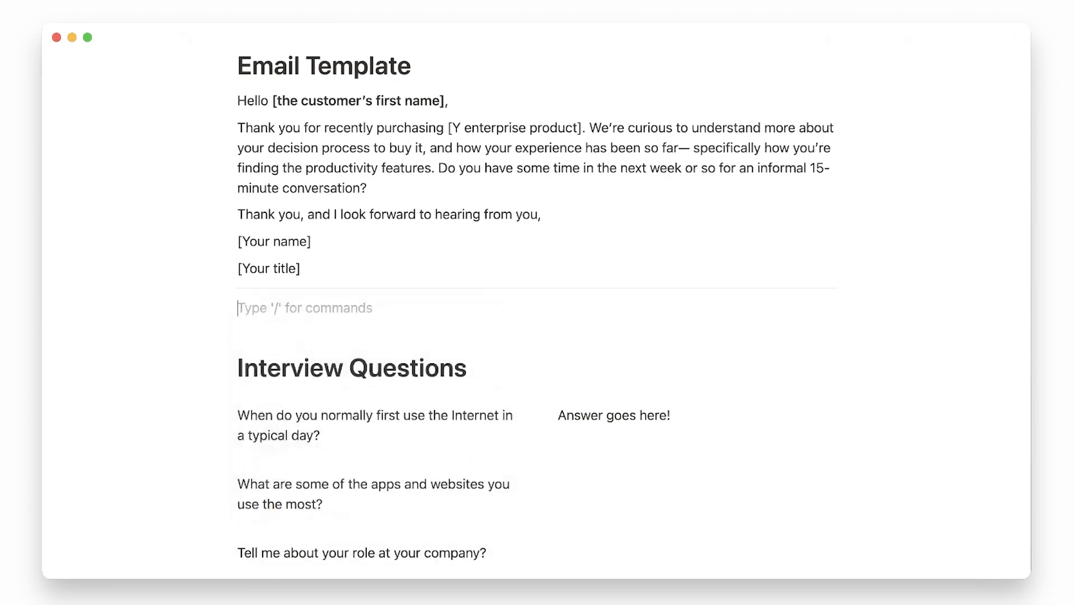
pyautogui.click(365, 283)
# Give the "Email Template" and "Interview Questions" headings a yellow background.
pyautogui.scroll(2, 419, 295)
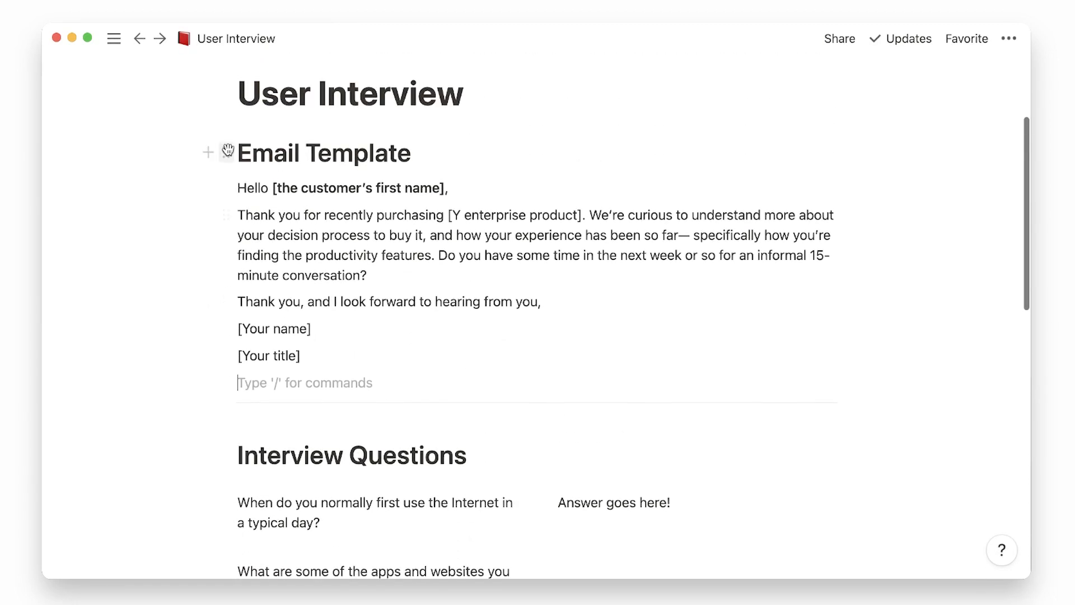
pyautogui.click(227, 150)
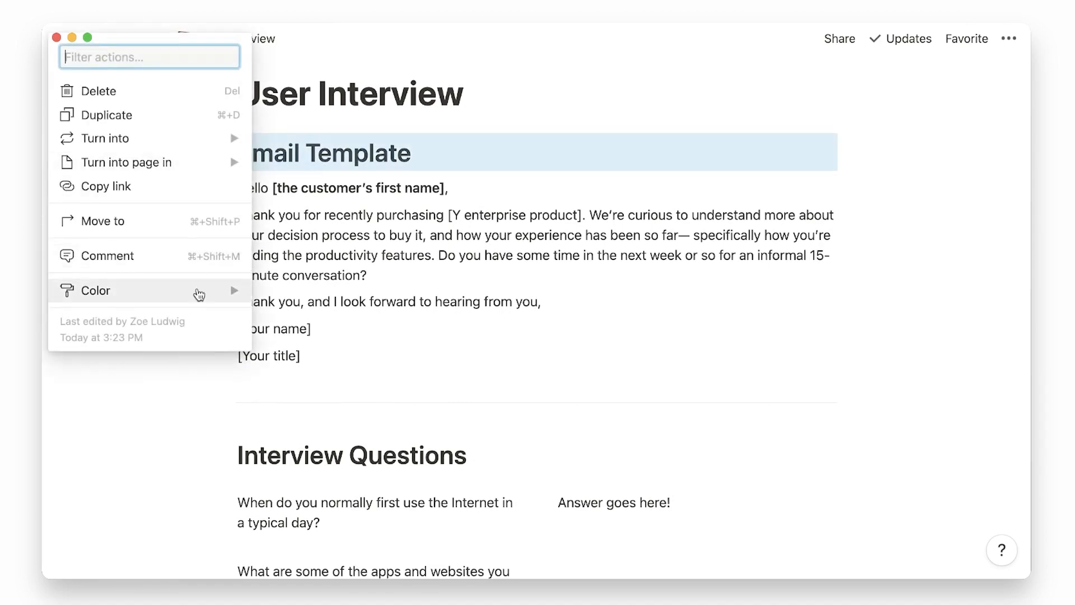
pyautogui.moveTo(199, 295)
pyautogui.click(301, 136)
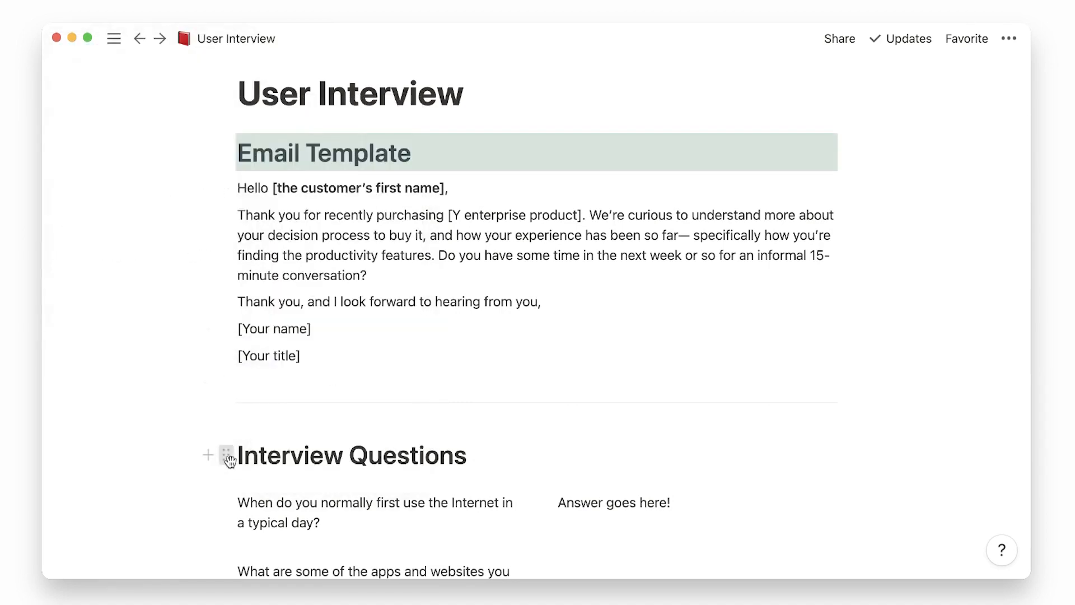
pyautogui.click(227, 458)
pyautogui.moveTo(241, 507)
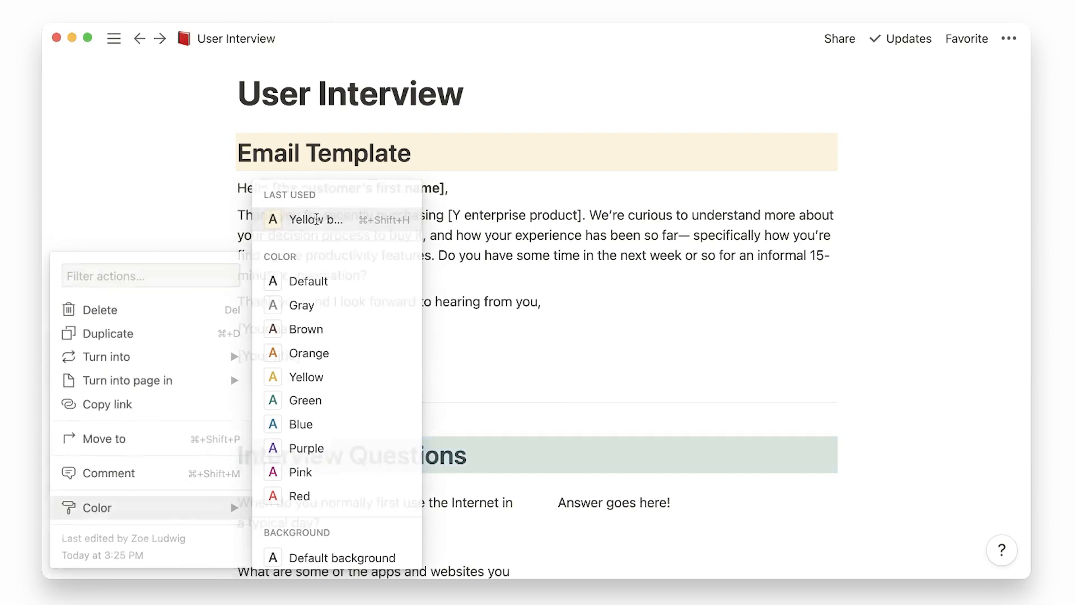
pyautogui.click(316, 219)
# Give the "Post Interview" heading a yellow background and insert a divider above it.
pyautogui.scroll(-10, 371, 373)
pyautogui.click(230, 421)
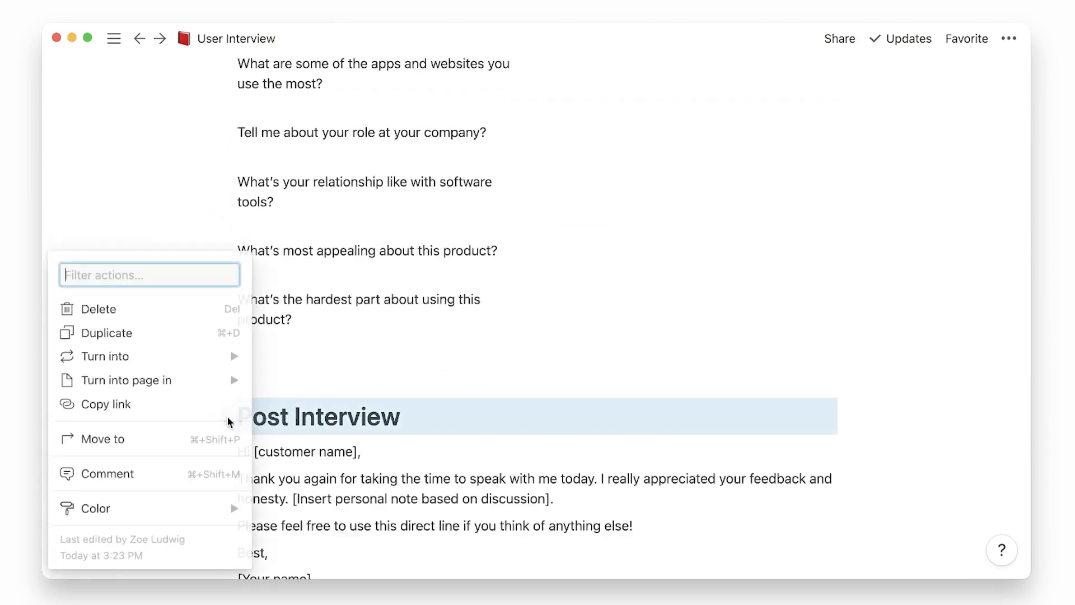
pyautogui.moveTo(211, 510)
pyautogui.click(308, 233)
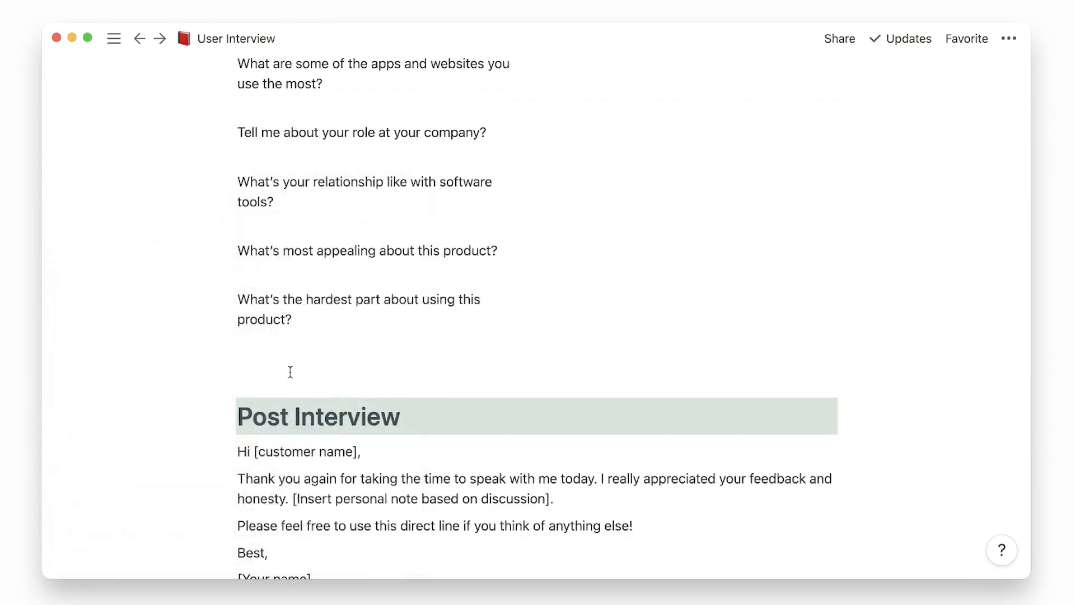
pyautogui.click(290, 372)
pyautogui.write('---')
# Set the page's font style to Serif and review the formatted page from start to end.
pyautogui.scroll(10, 288, 379)
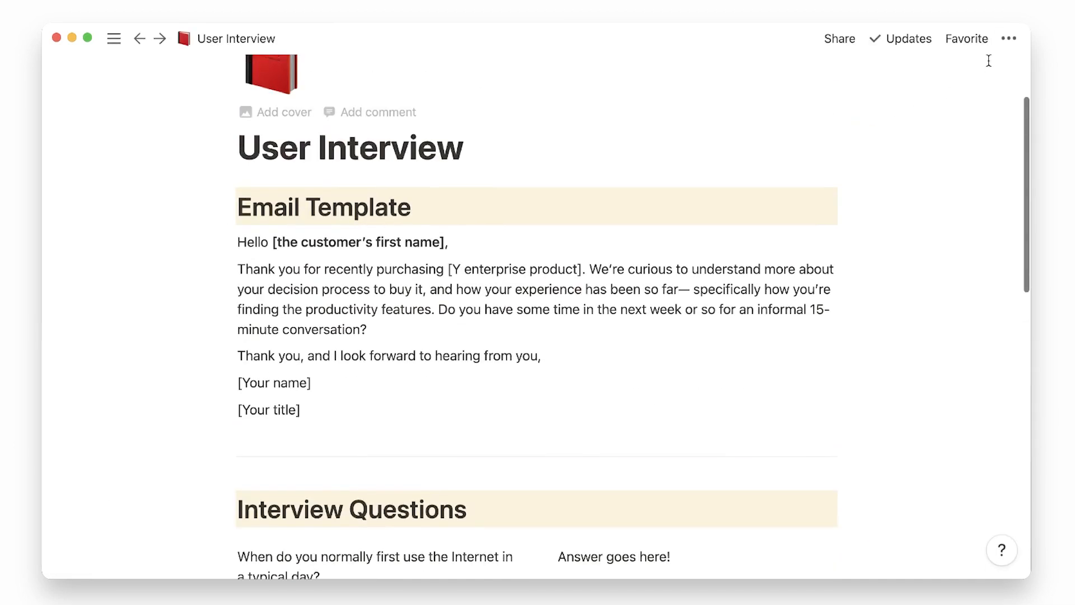
pyautogui.click(1009, 38)
pyautogui.click(923, 112)
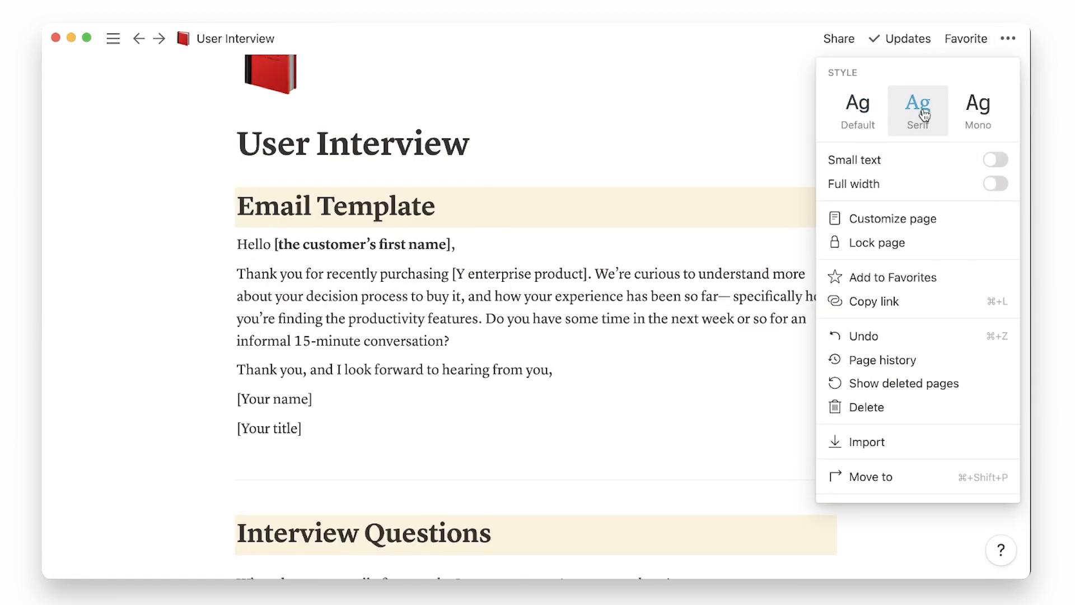
pyautogui.click(511, 137)
pyautogui.scroll(2, 512, 137)
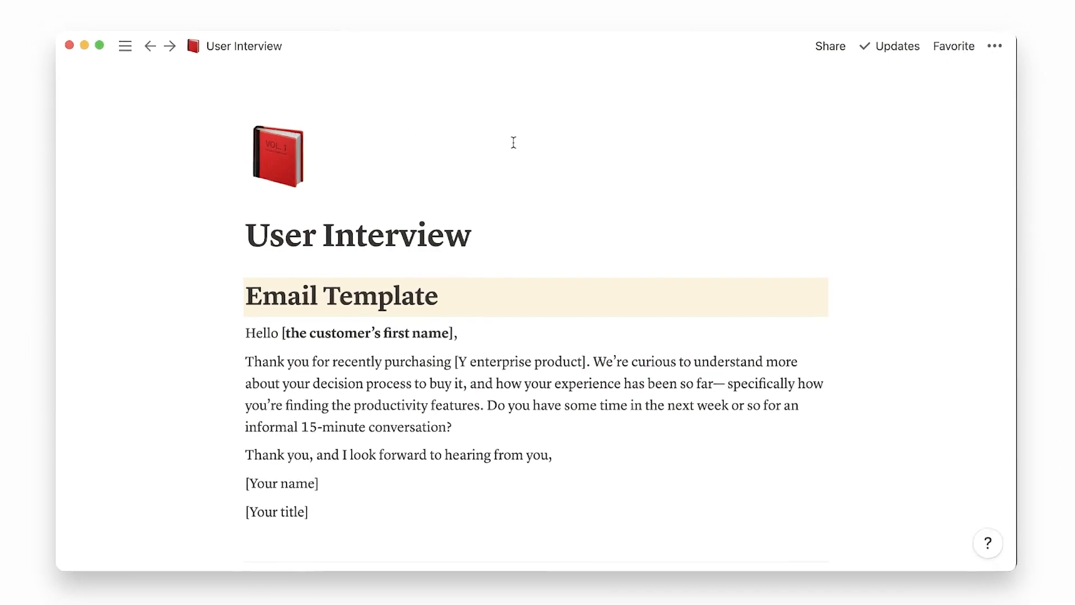
pyautogui.scroll(-10, 513, 142)
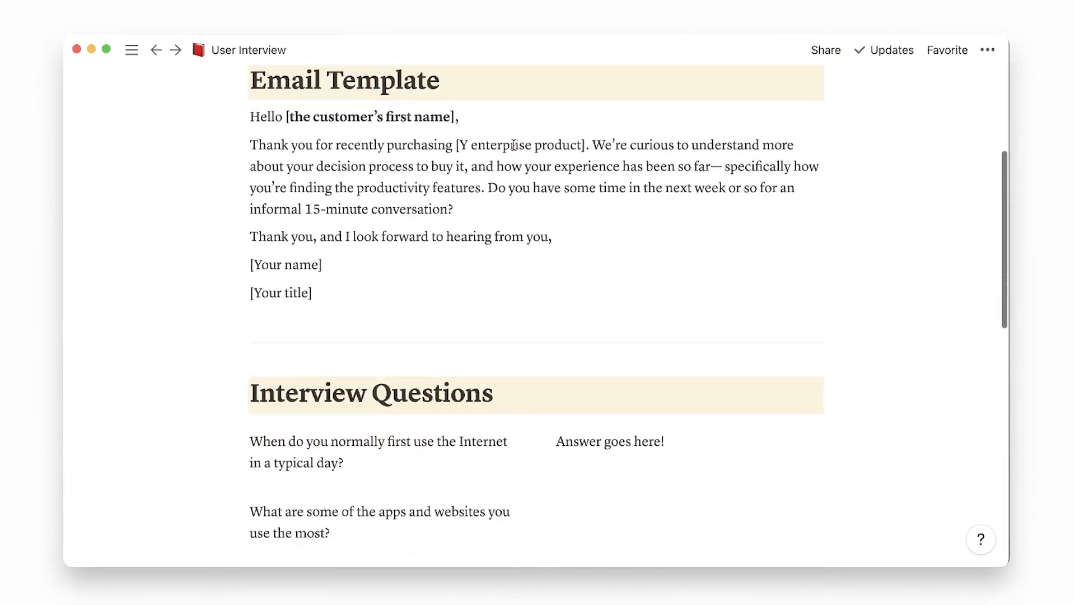
pyautogui.scroll(-9, 512, 143)
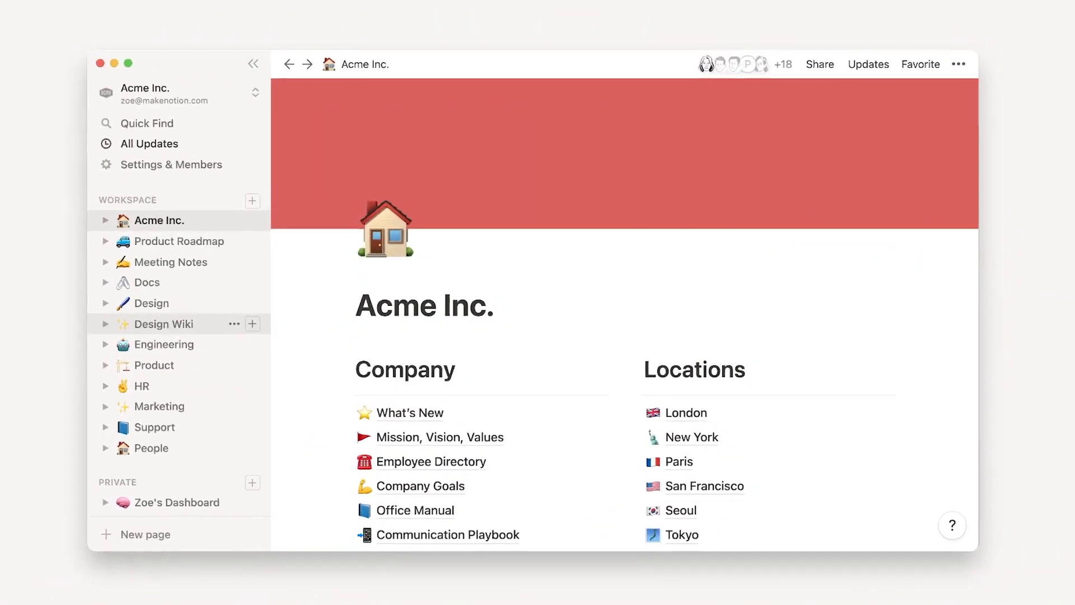
# Add a new page to the Private section and title it "How to make dinner".
pyautogui.scroll(-3, 231, 426)
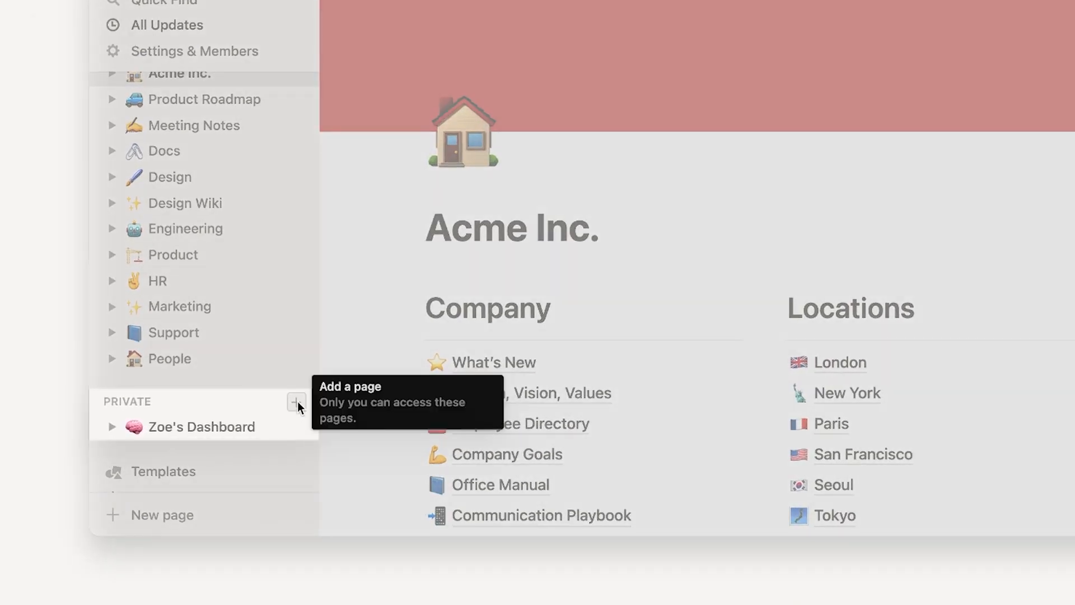
pyautogui.click(296, 402)
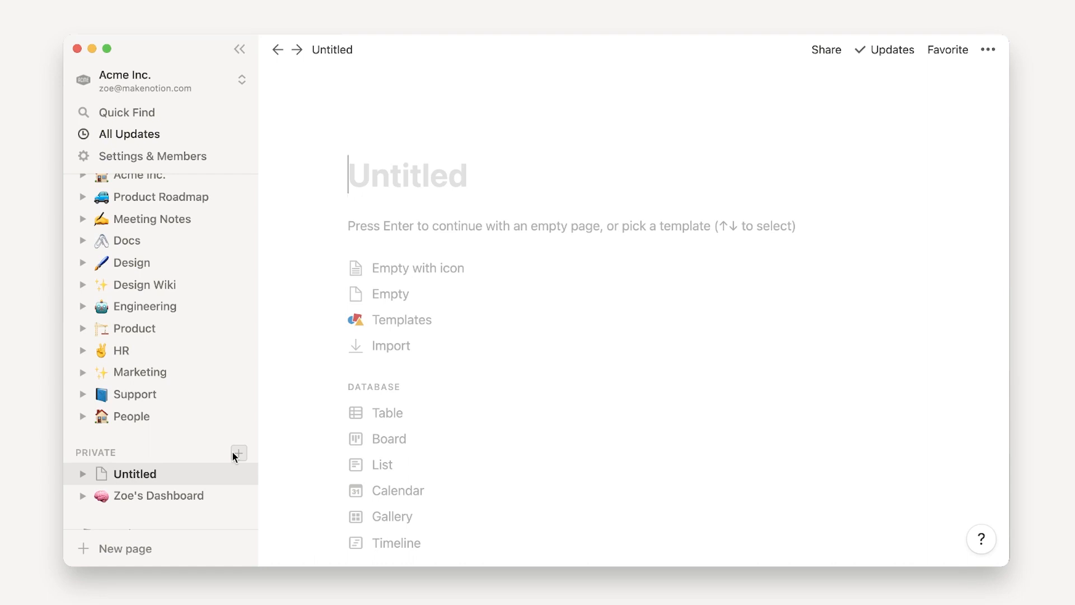
pyautogui.write('How to make dinner ')
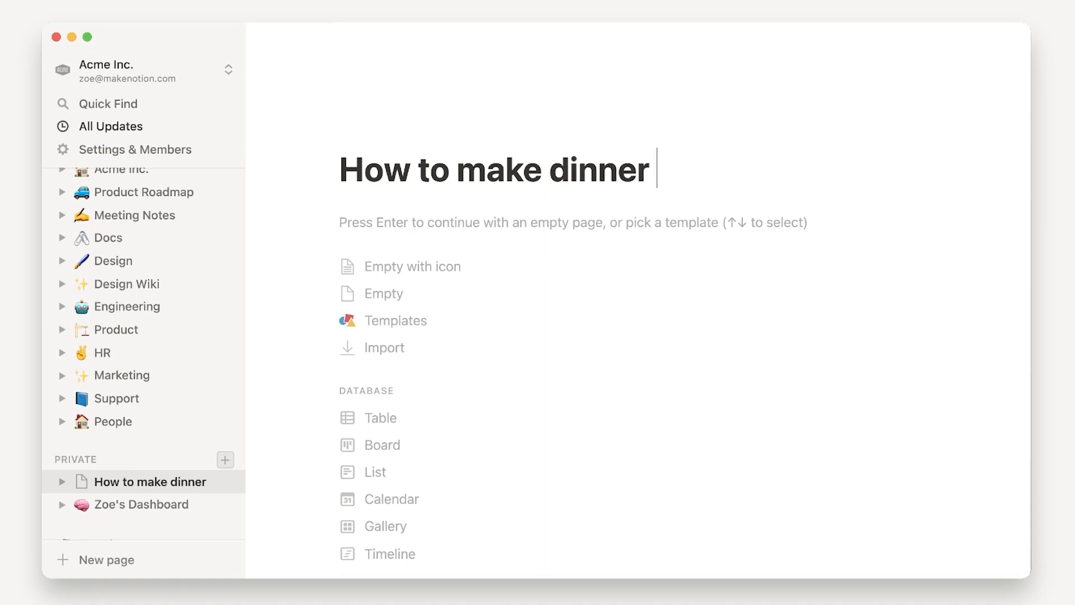
# Complete the page title as "How to make dinner without cooking anything" and give the page a kiwi emoji icon.
pyautogui.write('without cooking anything')
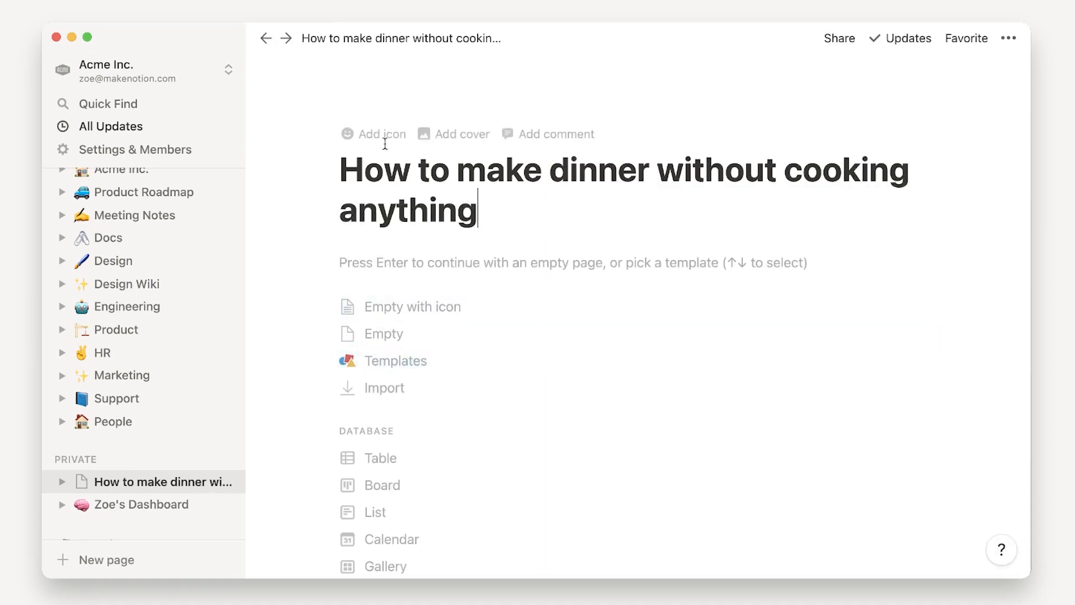
pyautogui.click(380, 134)
pyautogui.click(379, 163)
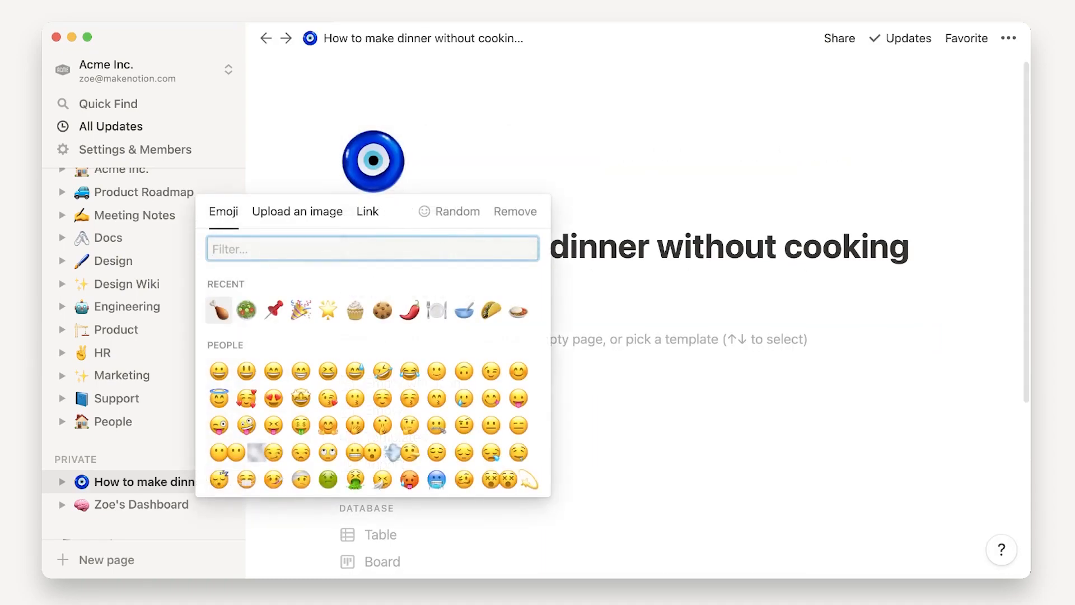
pyautogui.write('food')
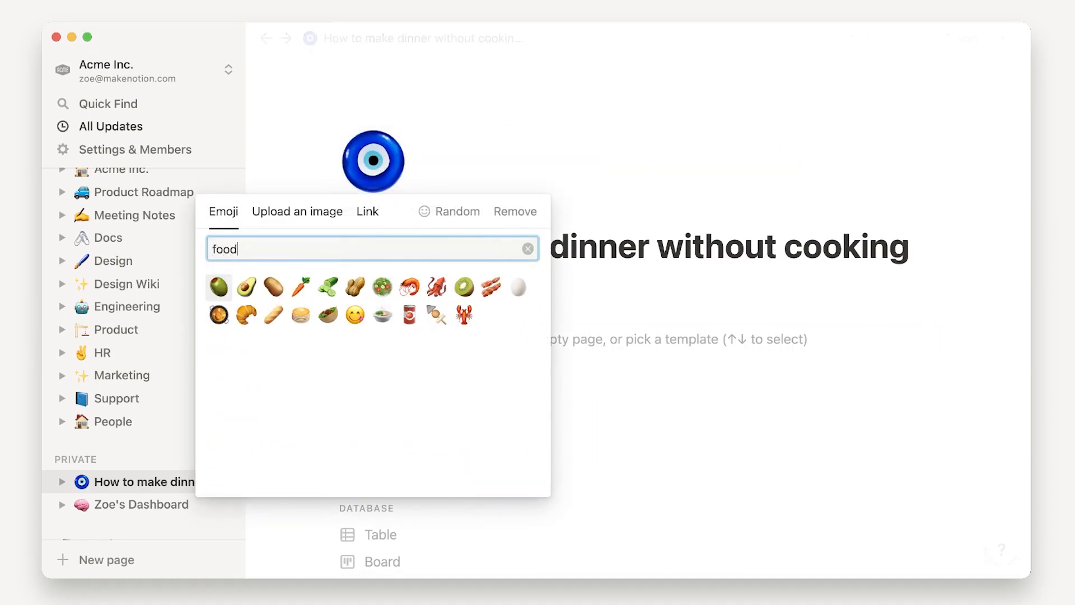
pyautogui.click(463, 288)
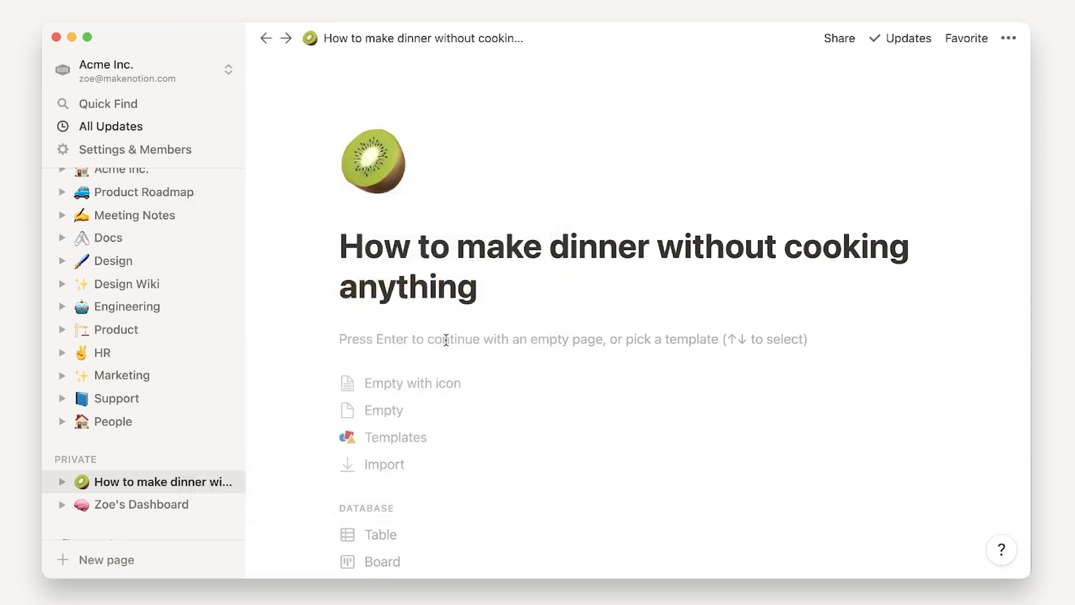
# Start the page with empty content and paste the copied article text into its body.
pyautogui.click(496, 339)
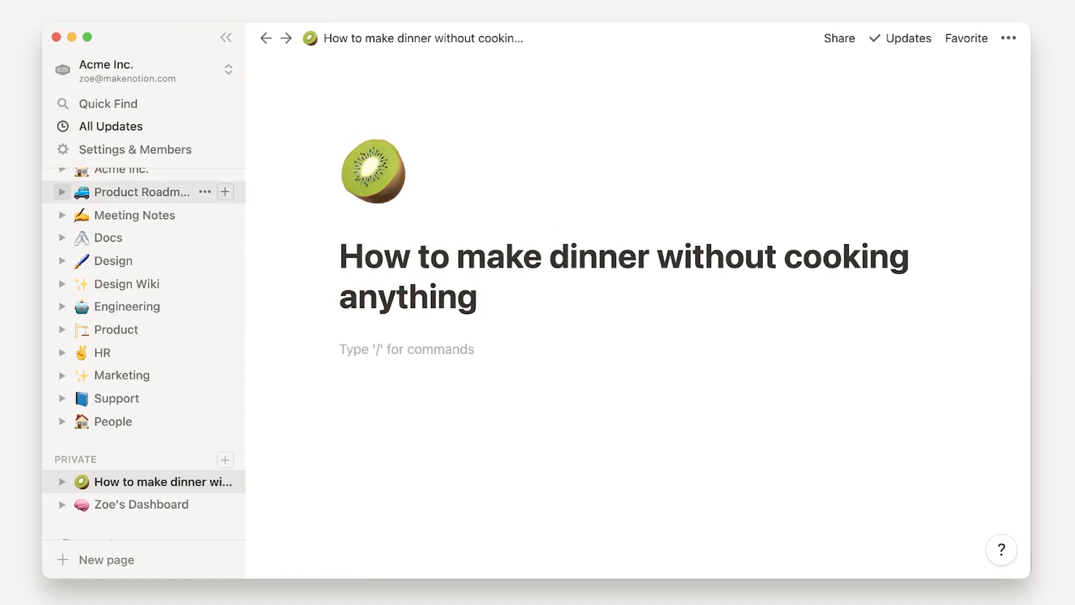
pyautogui.press('super+v')
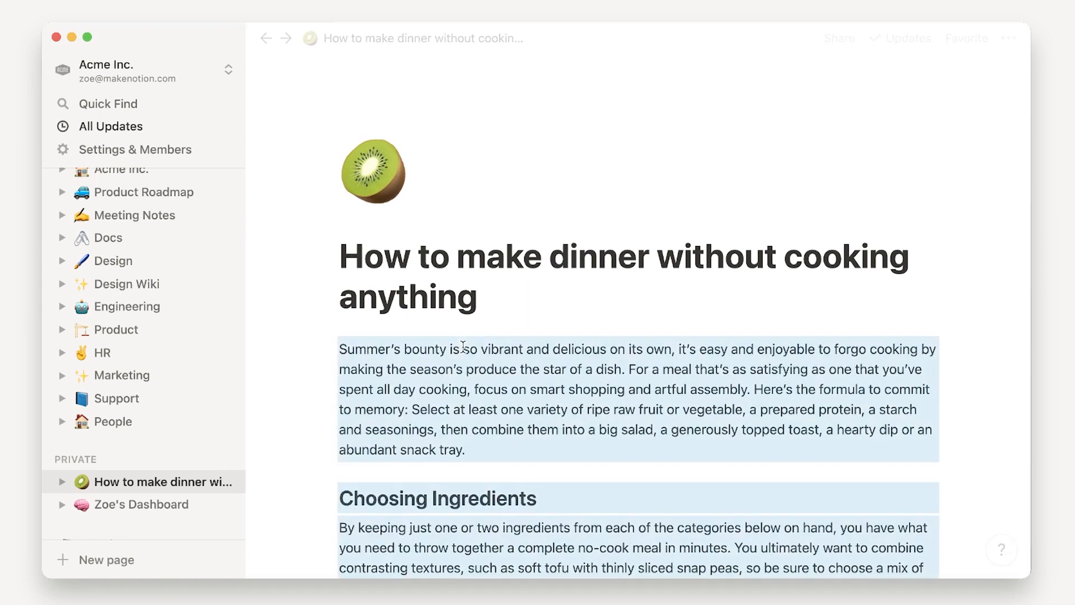
pyautogui.click(540, 313)
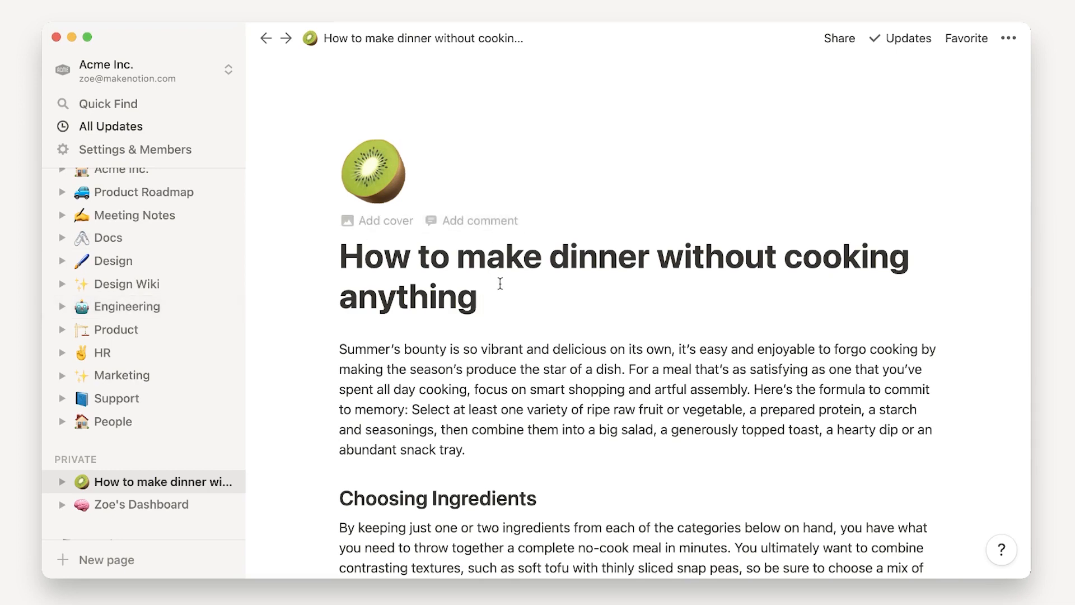
# Paste the food photo between the page title and the article's first paragraph.
pyautogui.press('Return')
pyautogui.press('super+v')
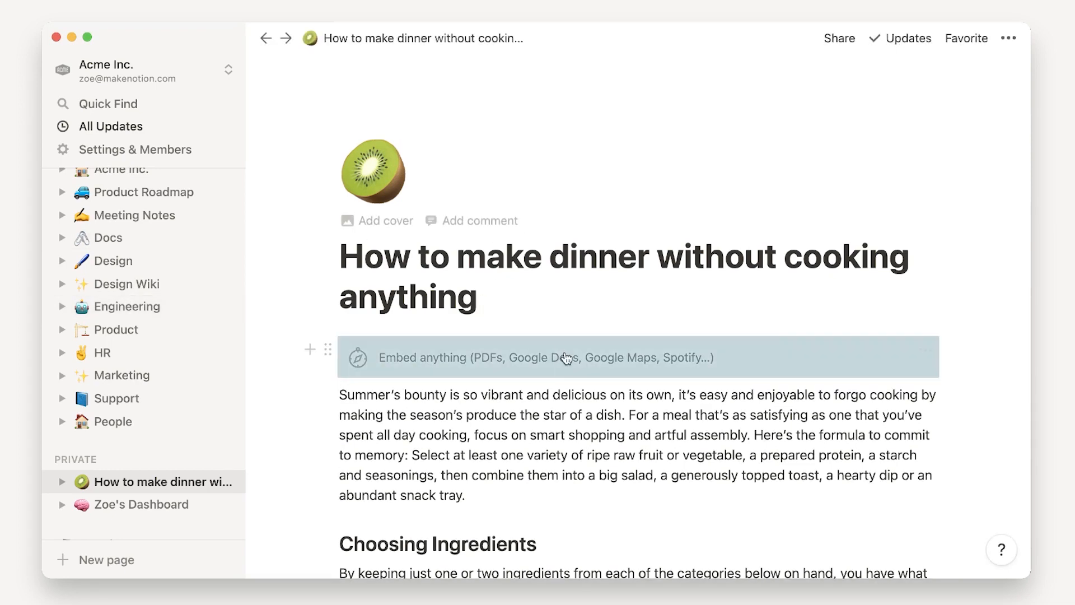
pyautogui.scroll(-2, 558, 350)
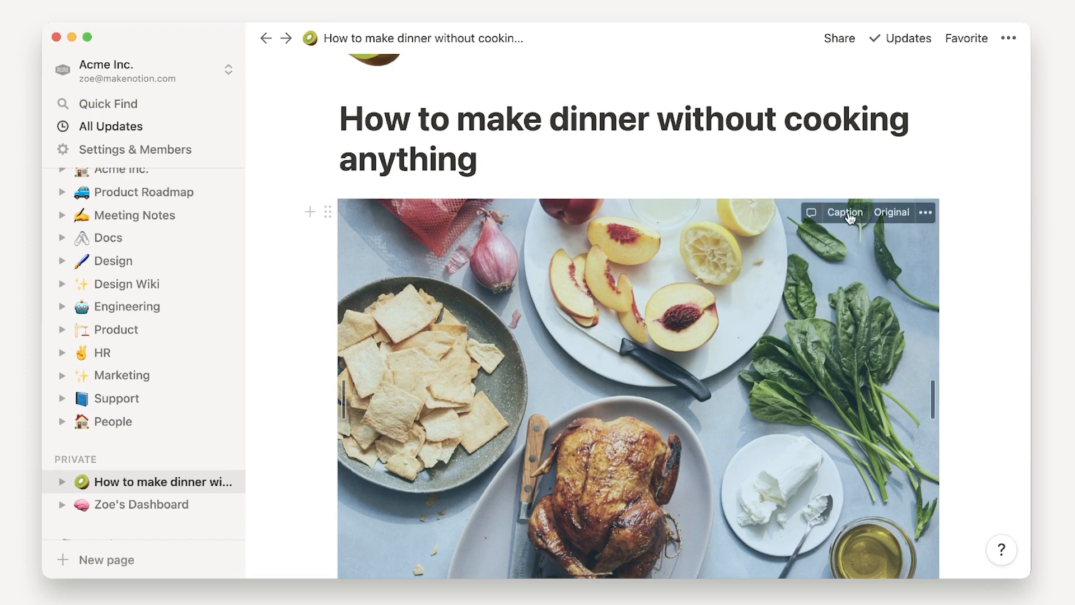
# Caption the photo "Prepared proteins, such as rotisserie chicken, help hearty salads come together quickly." and shrink it to about three quarters of the text width.
pyautogui.click(846, 212)
pyautogui.scroll(-3, 853, 216)
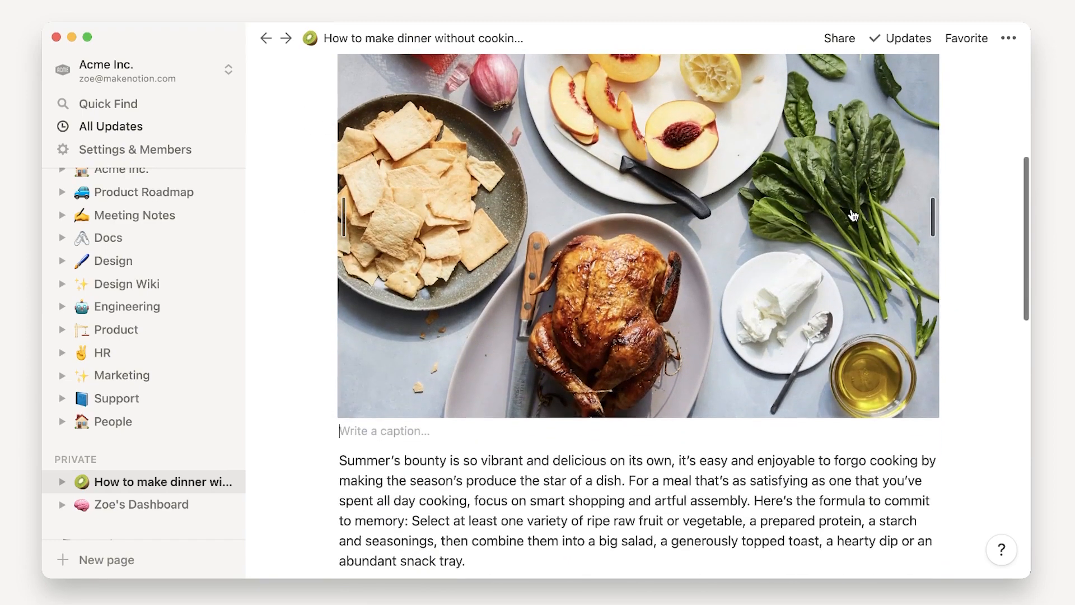
pyautogui.write('Prepared proteins, such as rotisserie chicken, help hearty salads come together quickly.')
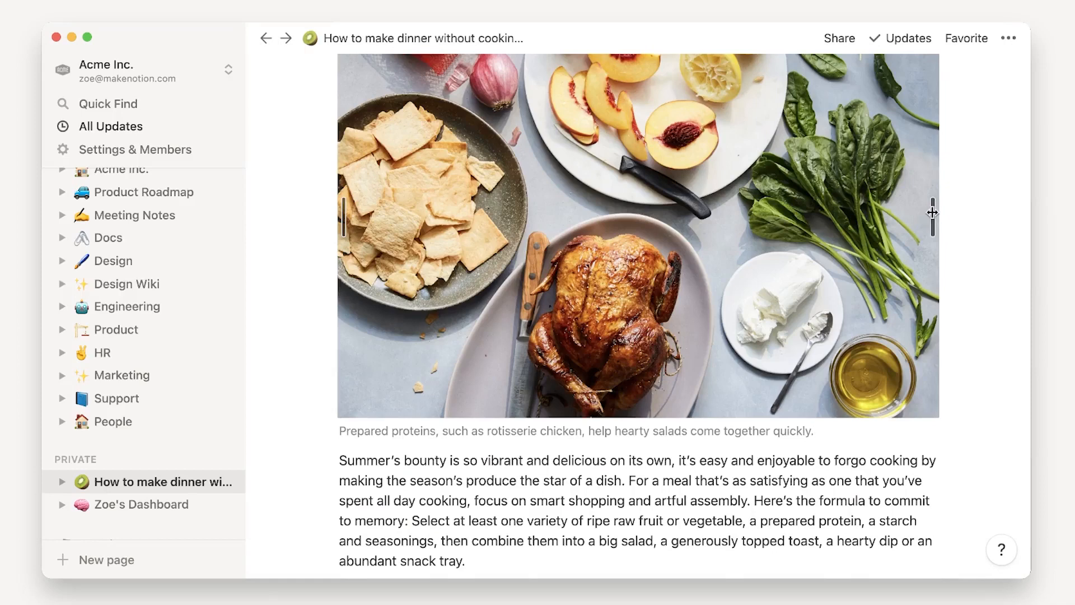
pyautogui.moveTo(932, 214); pyautogui.dragTo(848, 216)
pyautogui.scroll(5, 846, 214)
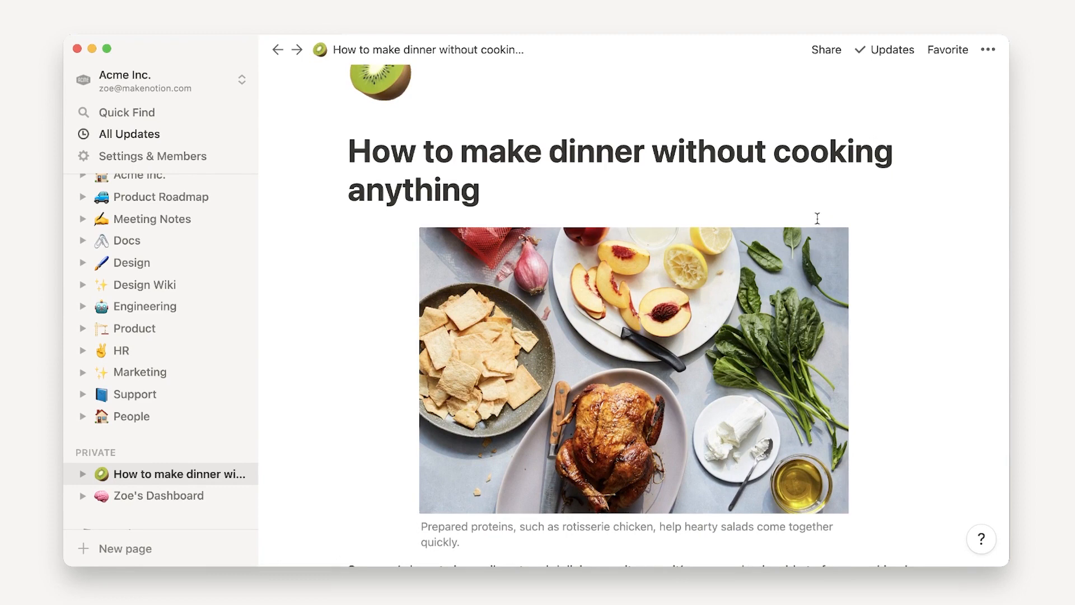
# Add the line "Follow a simple formula for colorful, satisfying dishes that don’t require turning on the oven or stove." between the title and photo.
pyautogui.click(521, 194)
pyautogui.press('Return')
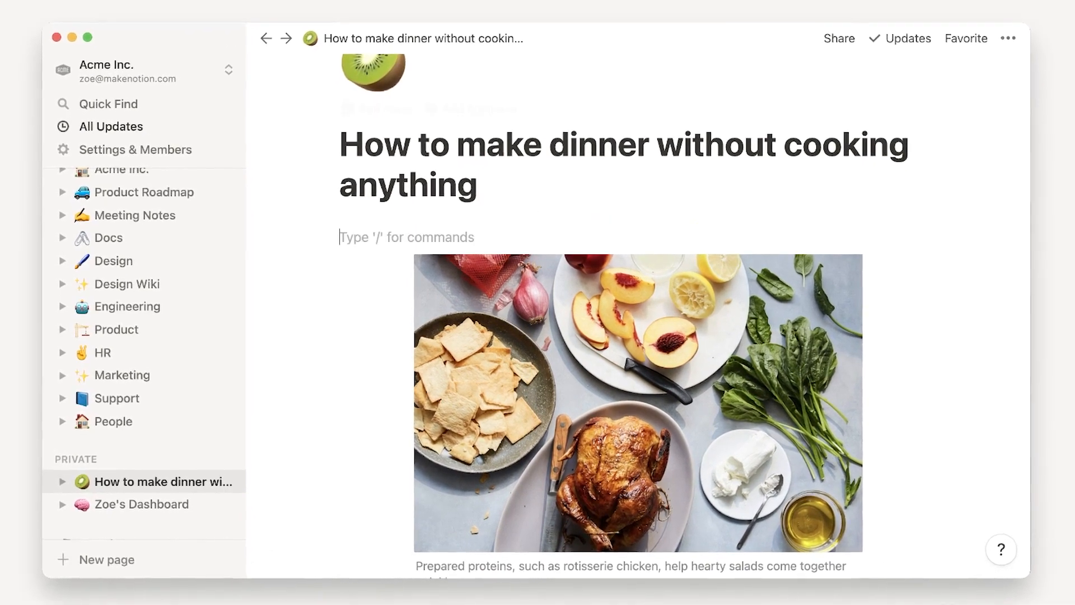
pyautogui.write('Follow a simple formula for colorful, satisfying dishes that don’t require turning on the oven or stove.')
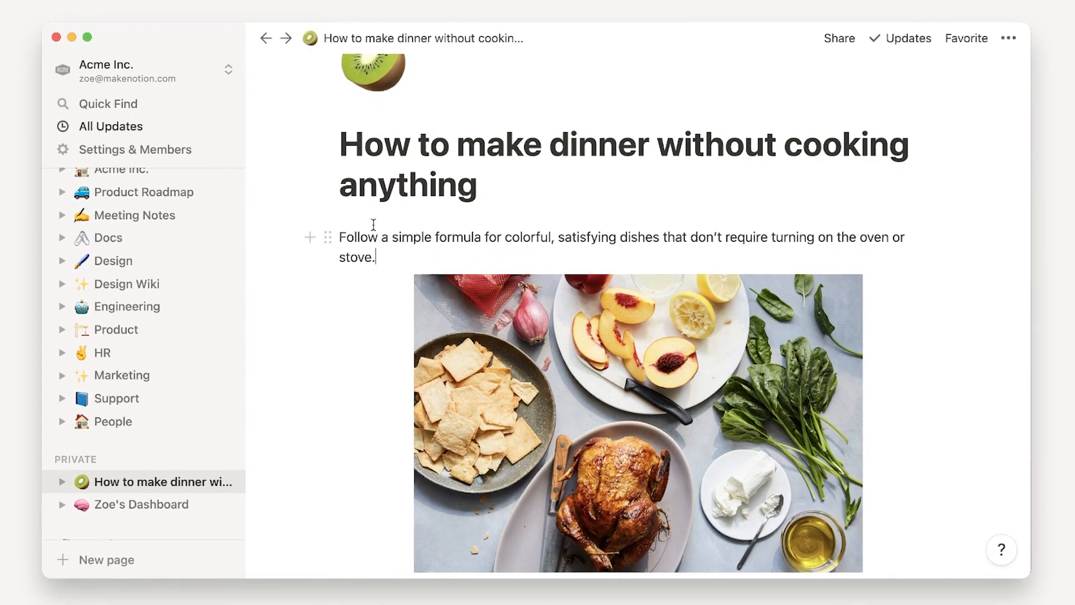
# Turn the "Follow a simple formula" line into a Heading 2 and insert a divider beneath it.
pyautogui.click(328, 235)
pyautogui.moveTo(286, 185)
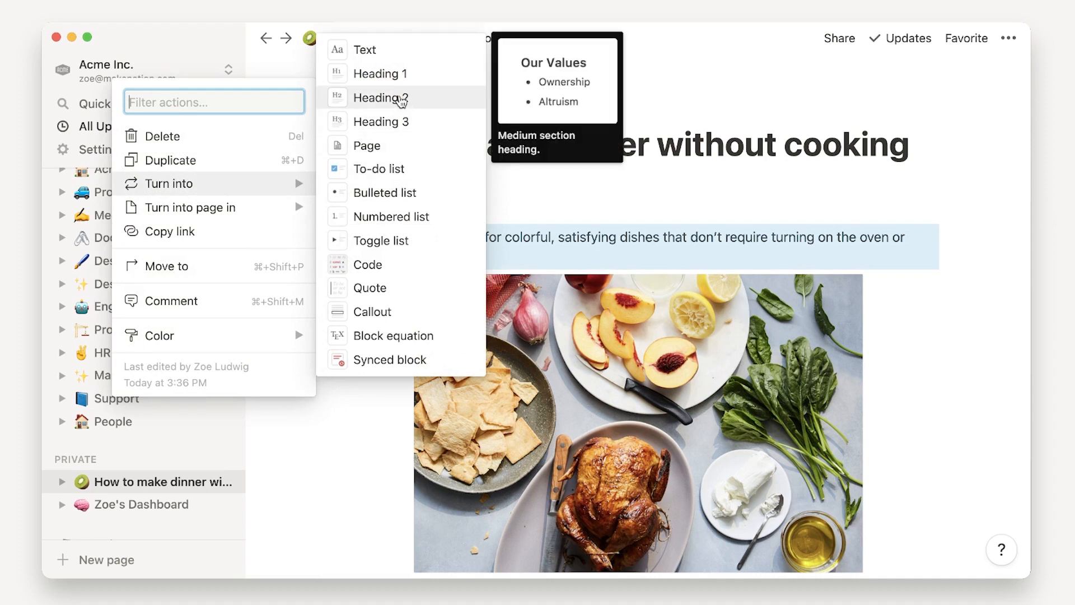
pyautogui.click(400, 100)
pyautogui.click(723, 269)
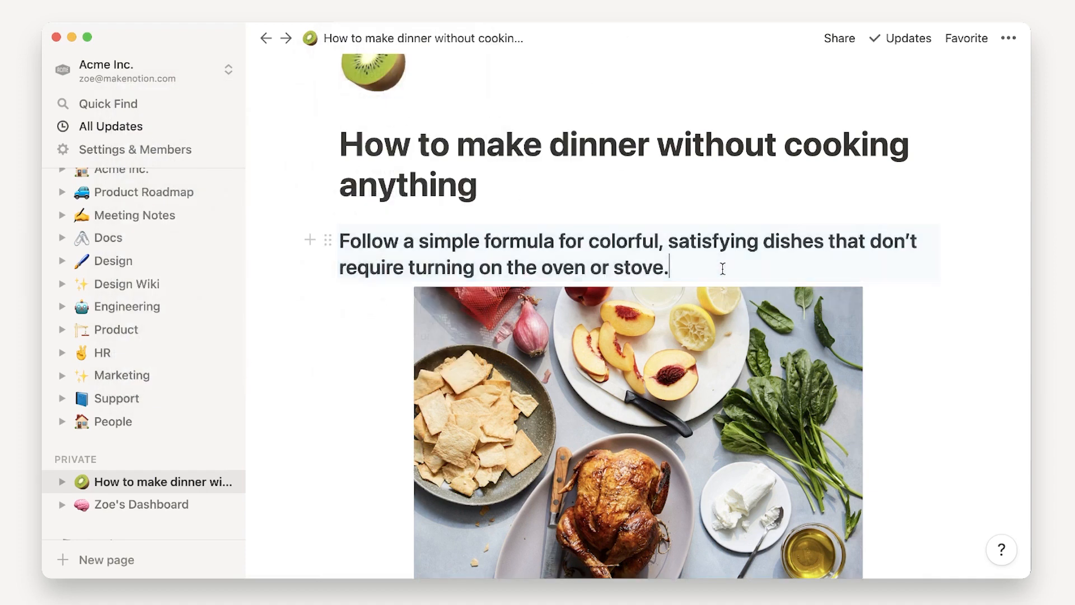
pyautogui.press('Return')
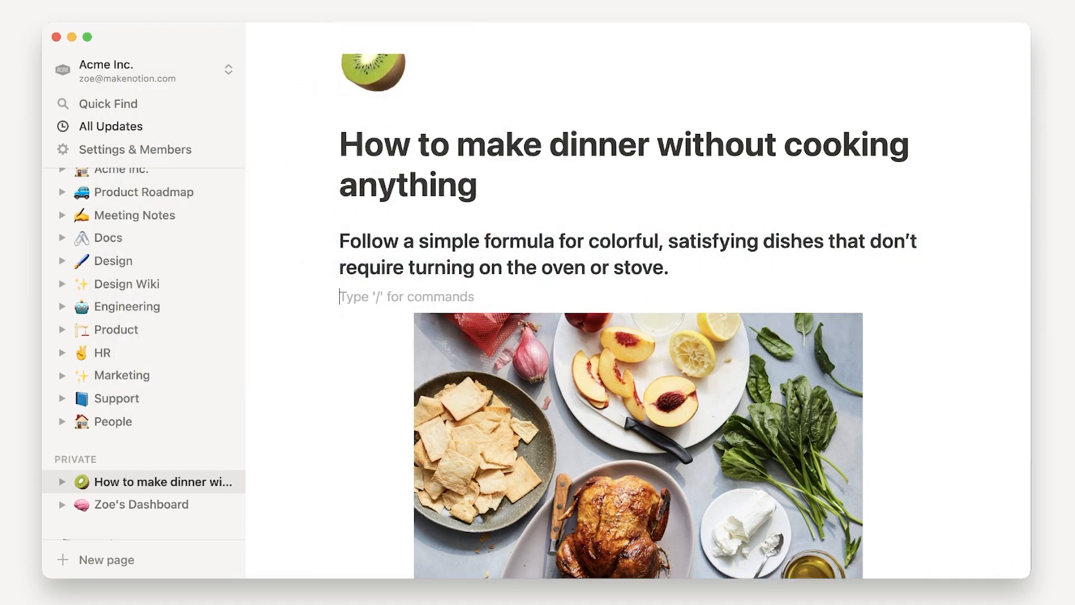
pyautogui.write('---')
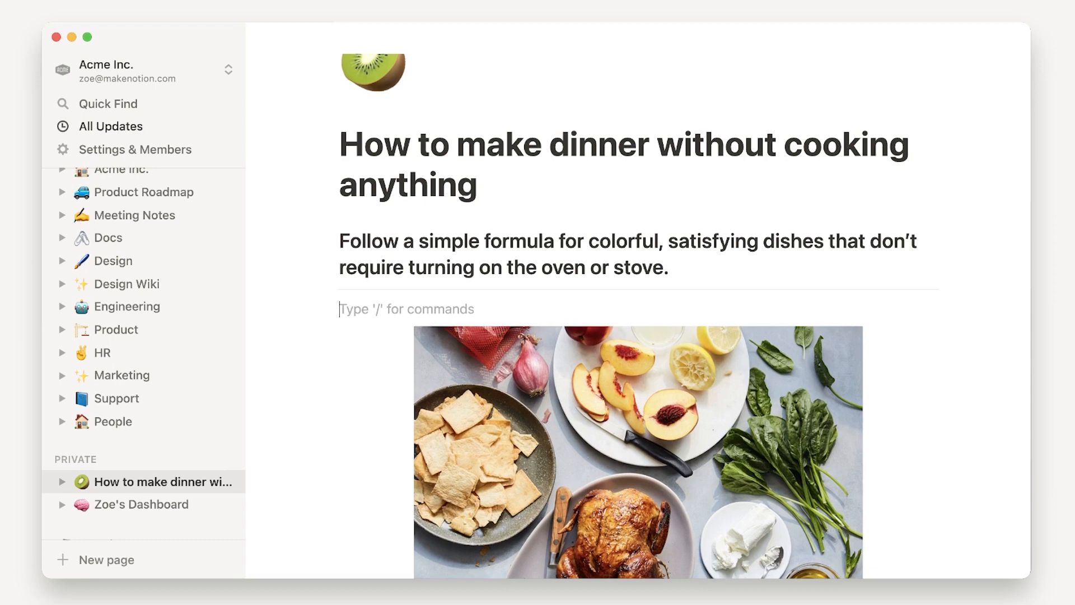
pyautogui.scroll(-6, 639, 314)
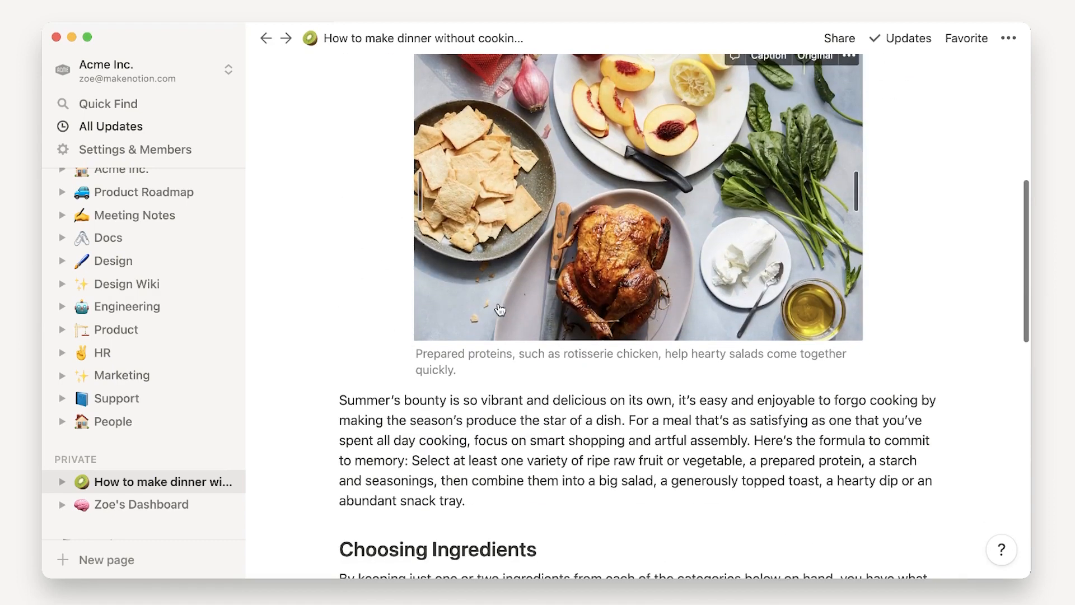
pyautogui.press('Return')
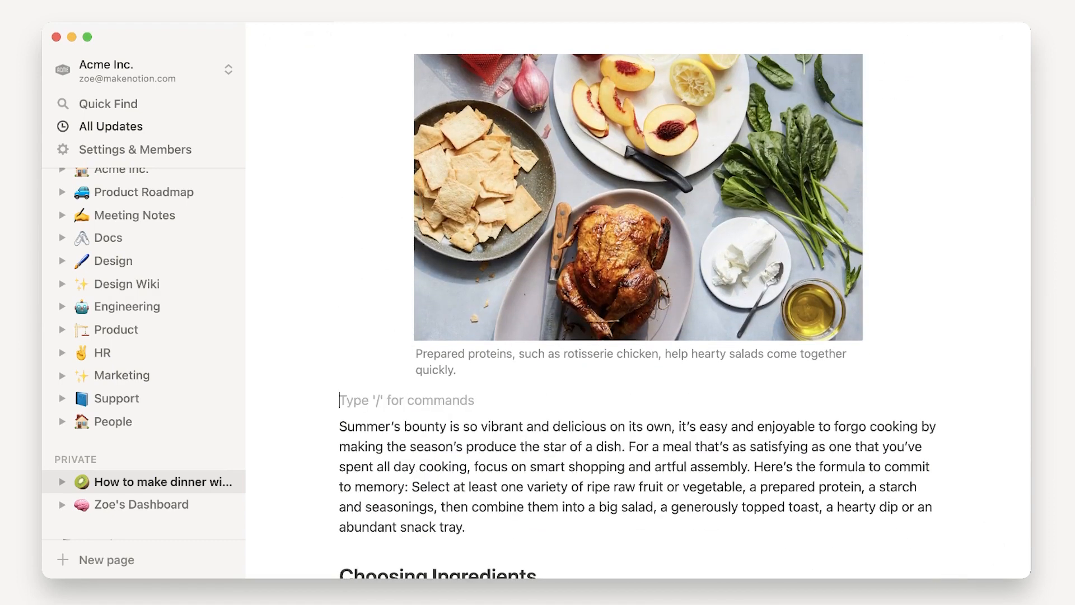
pyautogui.press('Return')
pyautogui.write('Published @august 20')
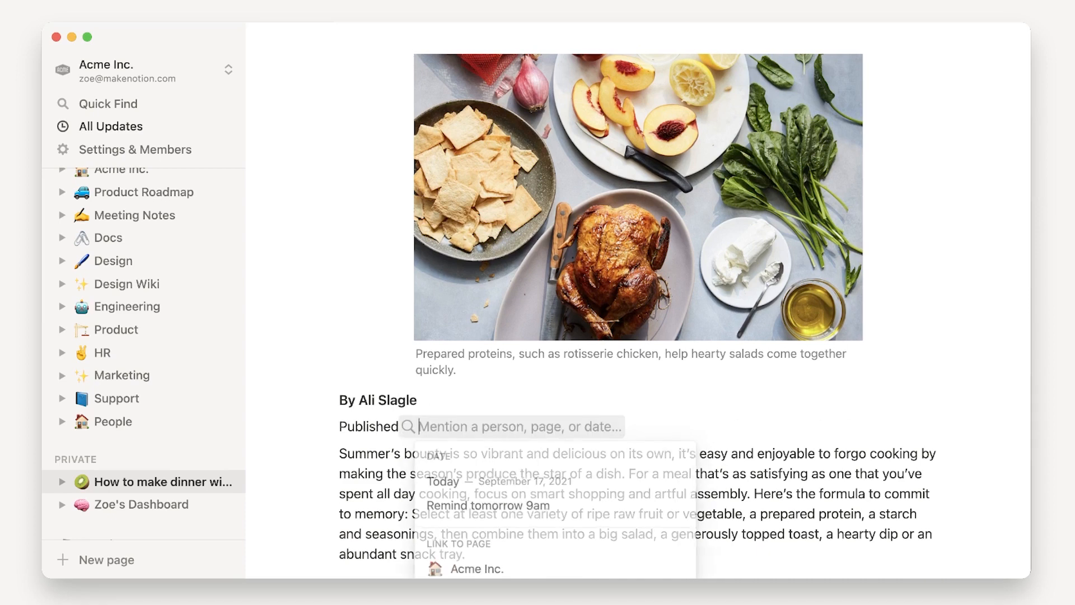
pyautogui.press('Return')
pyautogui.press('Return')
pyautogui.write('Updated @August 24')
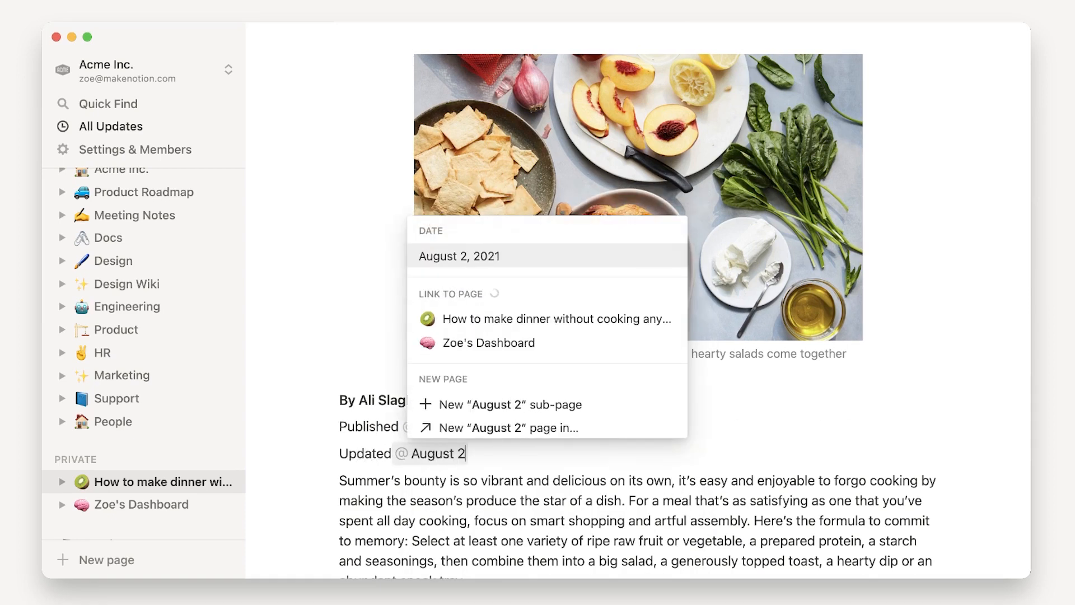
pyautogui.press('Return')
pyautogui.moveTo(331, 453); pyautogui.dragTo(1007, 421)
# Insert a callout below the dates with the NYT Cooking newsletter blurb ending in "Get it sent to your inbox.".
pyautogui.click(347, 476)
pyautogui.write('/cal')
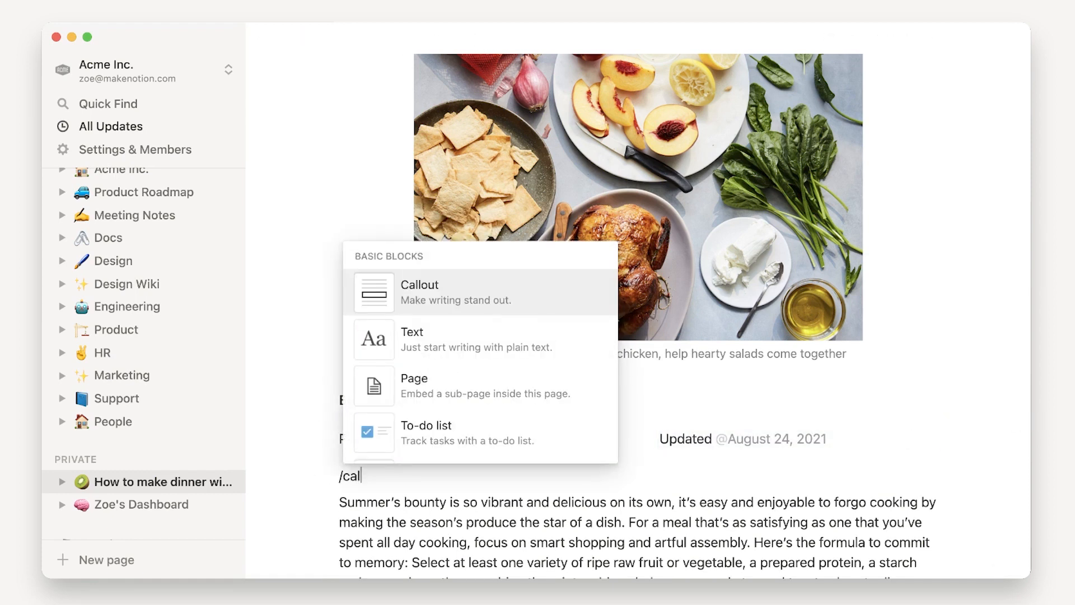
pyautogui.press('Return')
pyautogui.write('Cooking Feast on recipes, food writing and culinary inspiration from Sam Sifton and NYT Cooking. Get it sent to your inbox.')
# Link the callout's sentence "Get it sent to your inbox." to subscribe.com.
pyautogui.moveTo(584, 509); pyautogui.dragTo(435, 510)
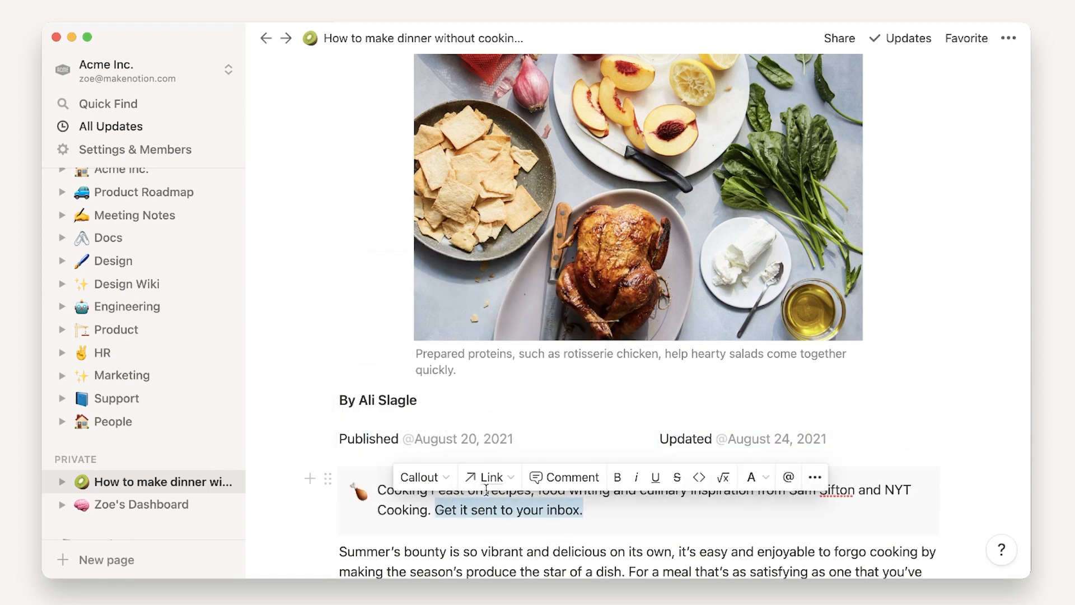
pyautogui.click(492, 475)
pyautogui.write('subscribe.com')
pyautogui.press('Return')
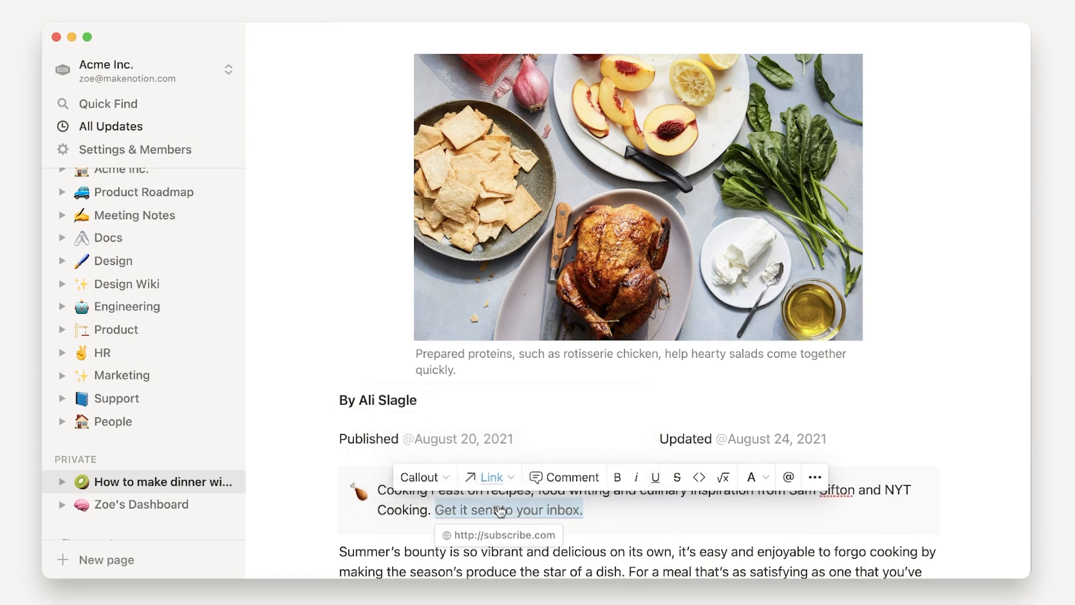
pyautogui.click(697, 513)
# Set the dinner page's font style to Serif and look through the formatted article.
pyautogui.scroll(10, 942, 427)
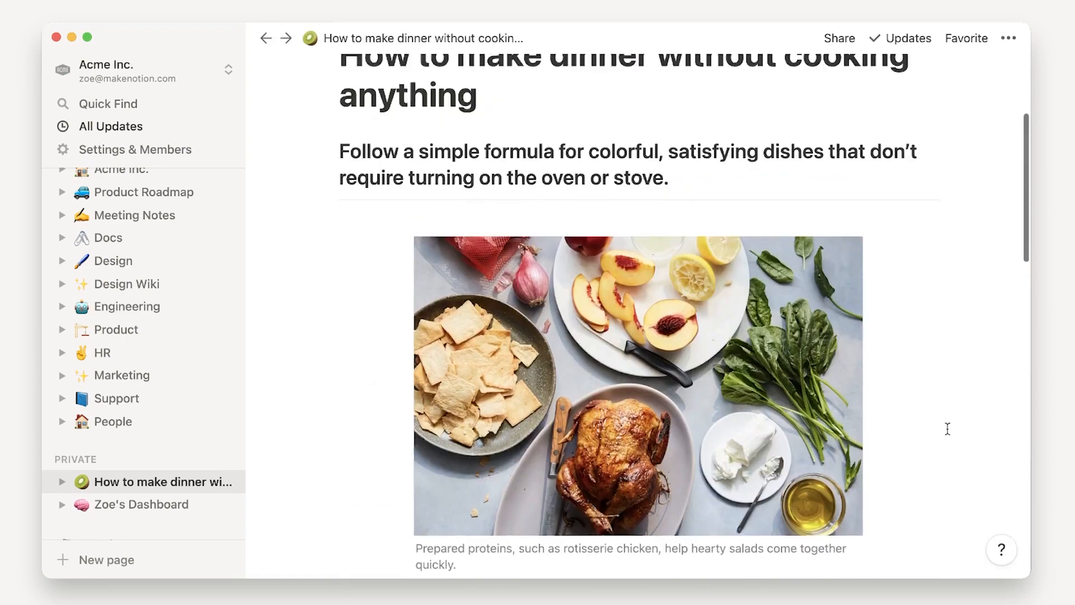
pyautogui.click(1011, 36)
pyautogui.click(914, 118)
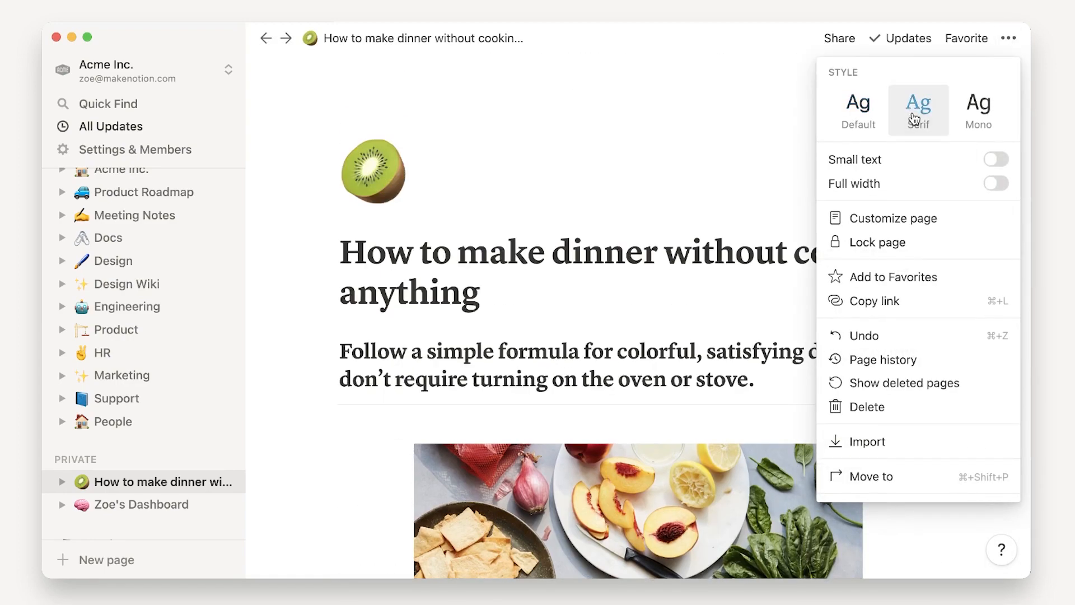
pyautogui.click(673, 187)
pyautogui.scroll(-15, 939, 189)
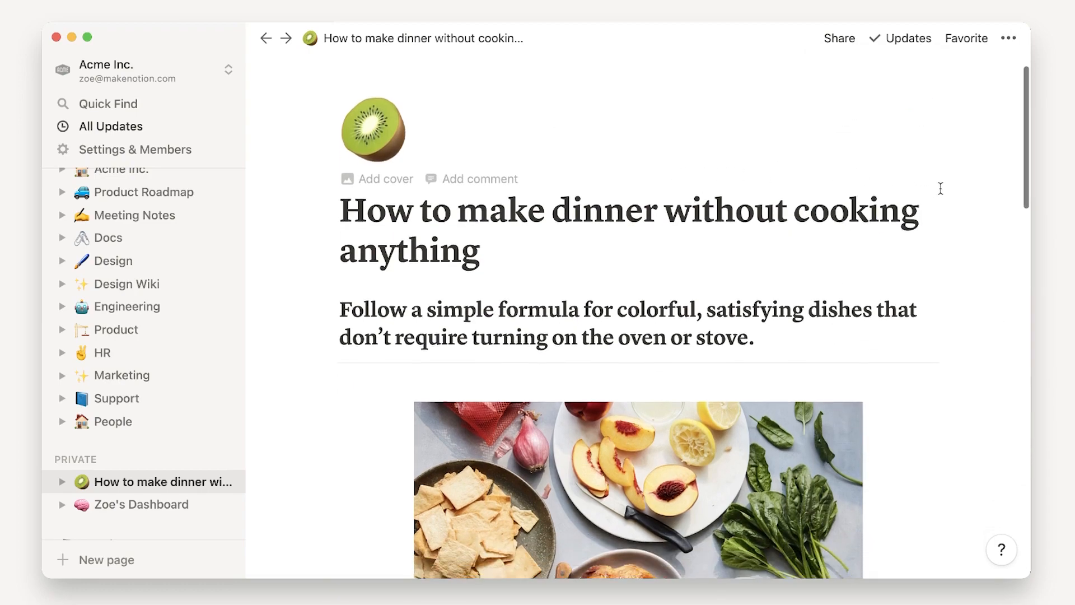
pyautogui.scroll(-7, 946, 189)
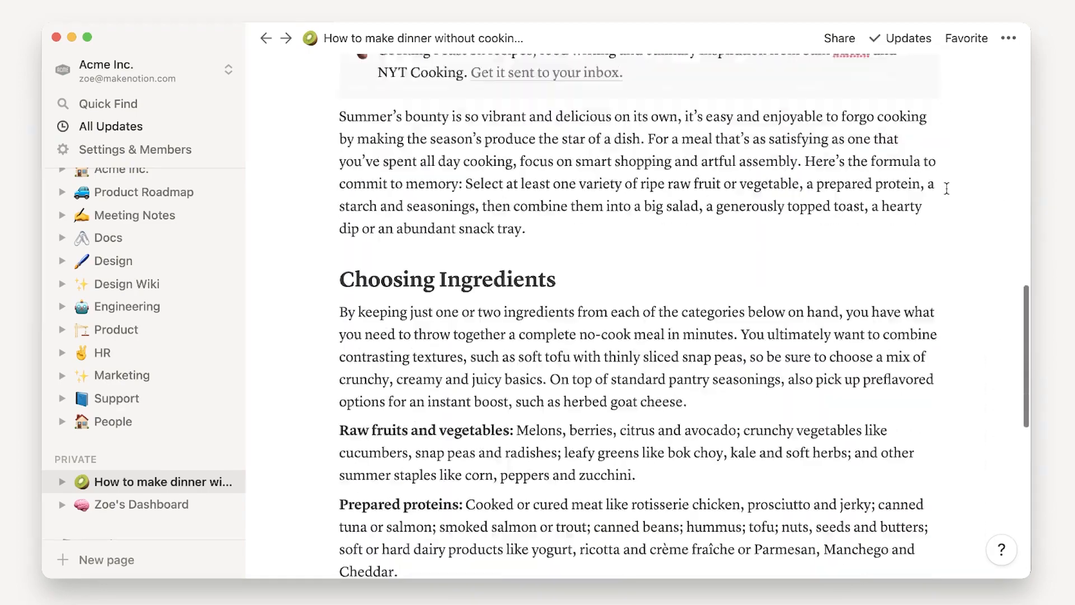
pyautogui.scroll(7, 946, 188)
pyautogui.scroll(15, 946, 188)
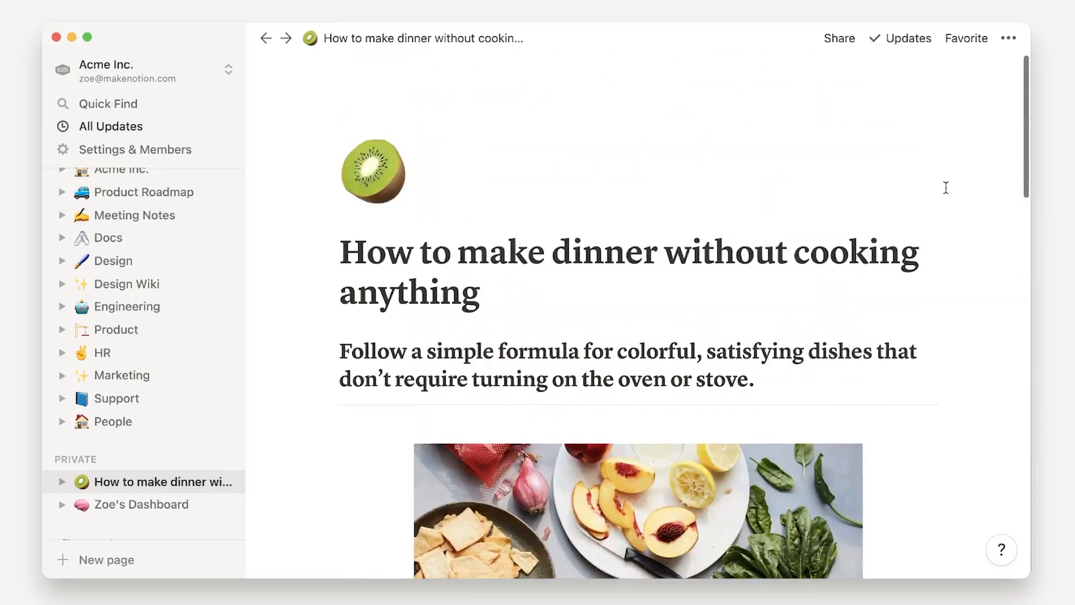